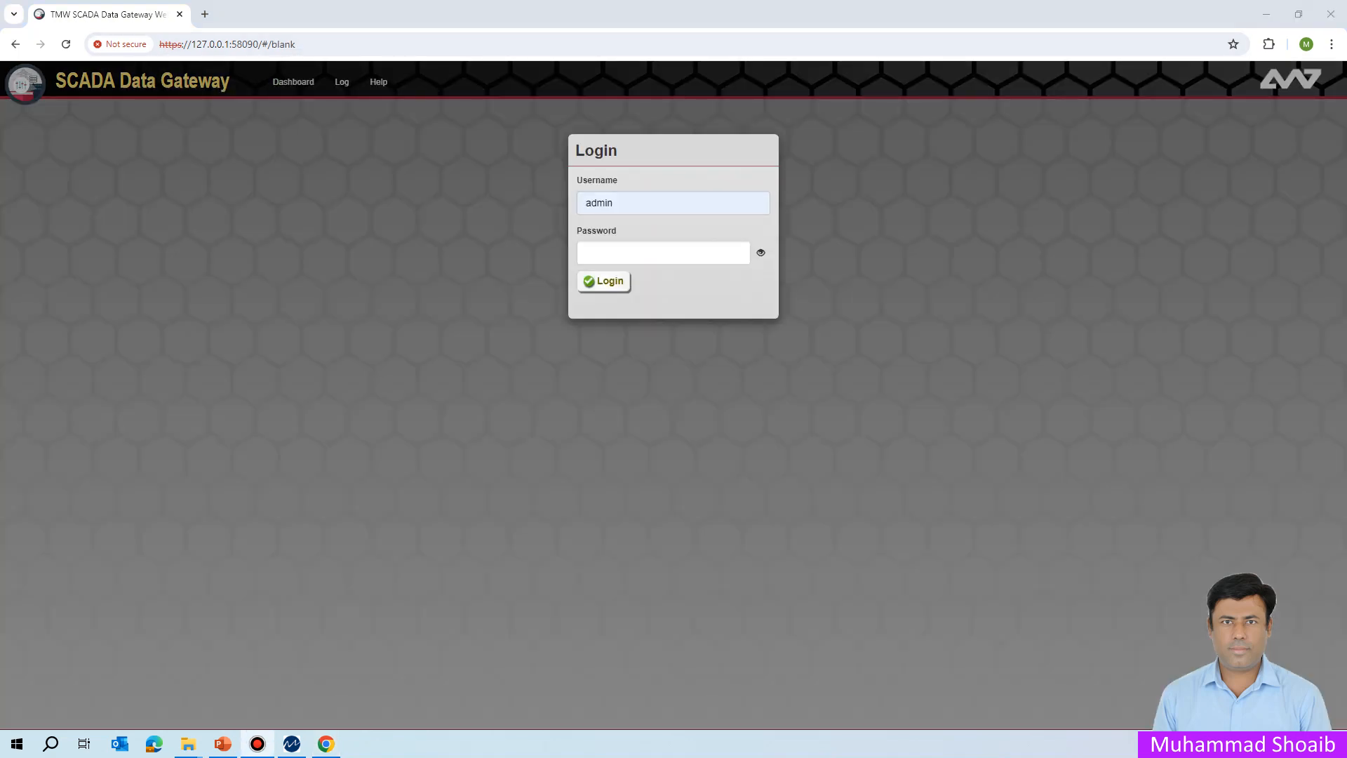
Enter the password for the admin account and log in to the gateway
{"action": "left_click", "coordinate": [663, 253]}
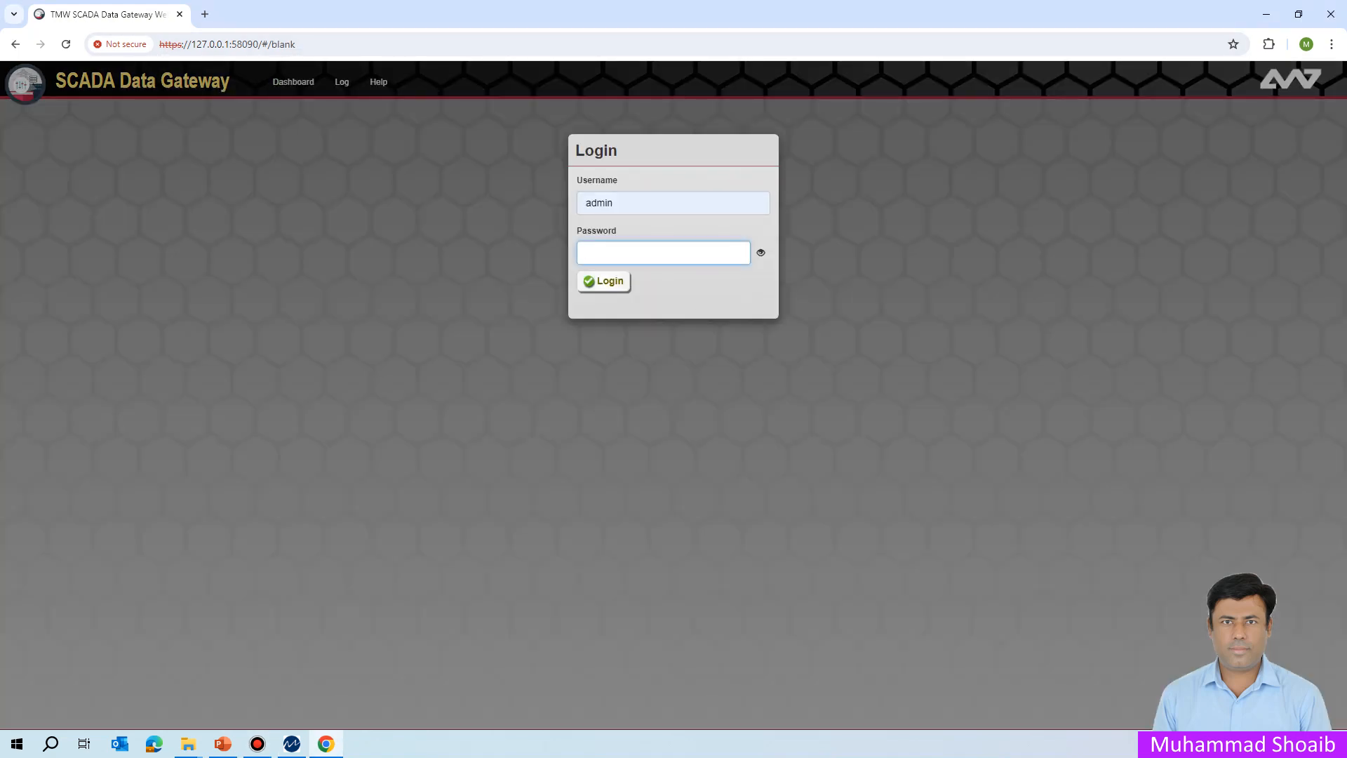
{"action": "type", "text": "••••••••"}
{"action": "key", "text": "Return"}
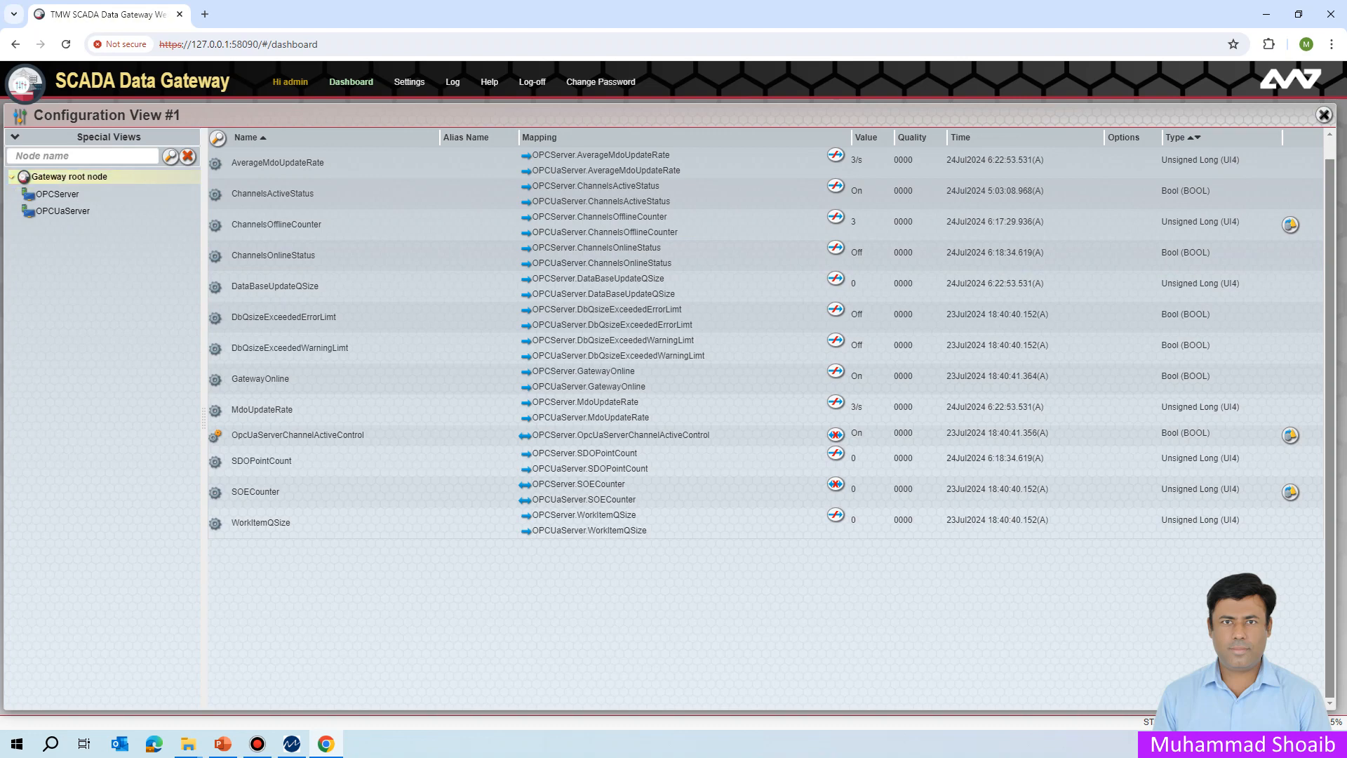
Start adding an OPC UA client to the gateway root node and name it OPCUAC1
{"action": "right_click", "coordinate": [77, 176]}
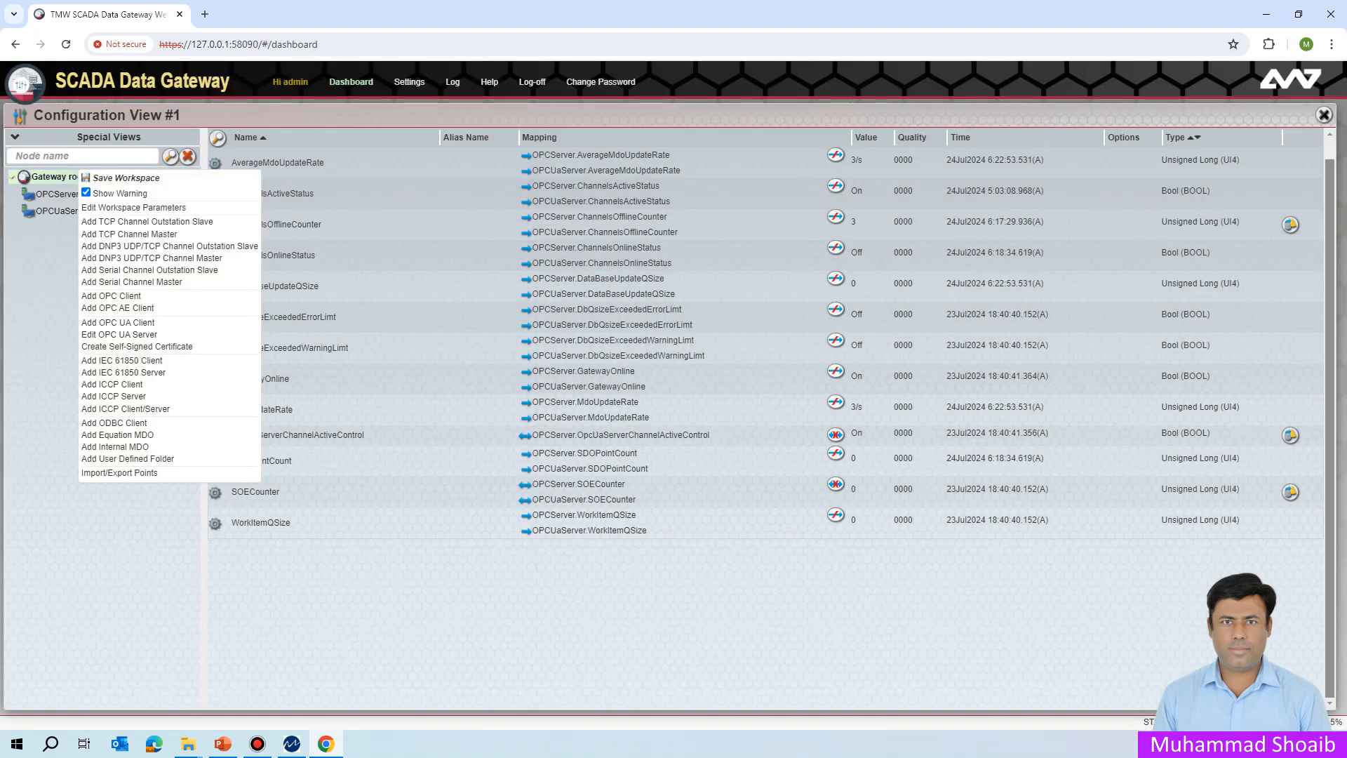
{"action": "left_click", "coordinate": [59, 242]}
{"action": "right_click", "coordinate": [77, 176]}
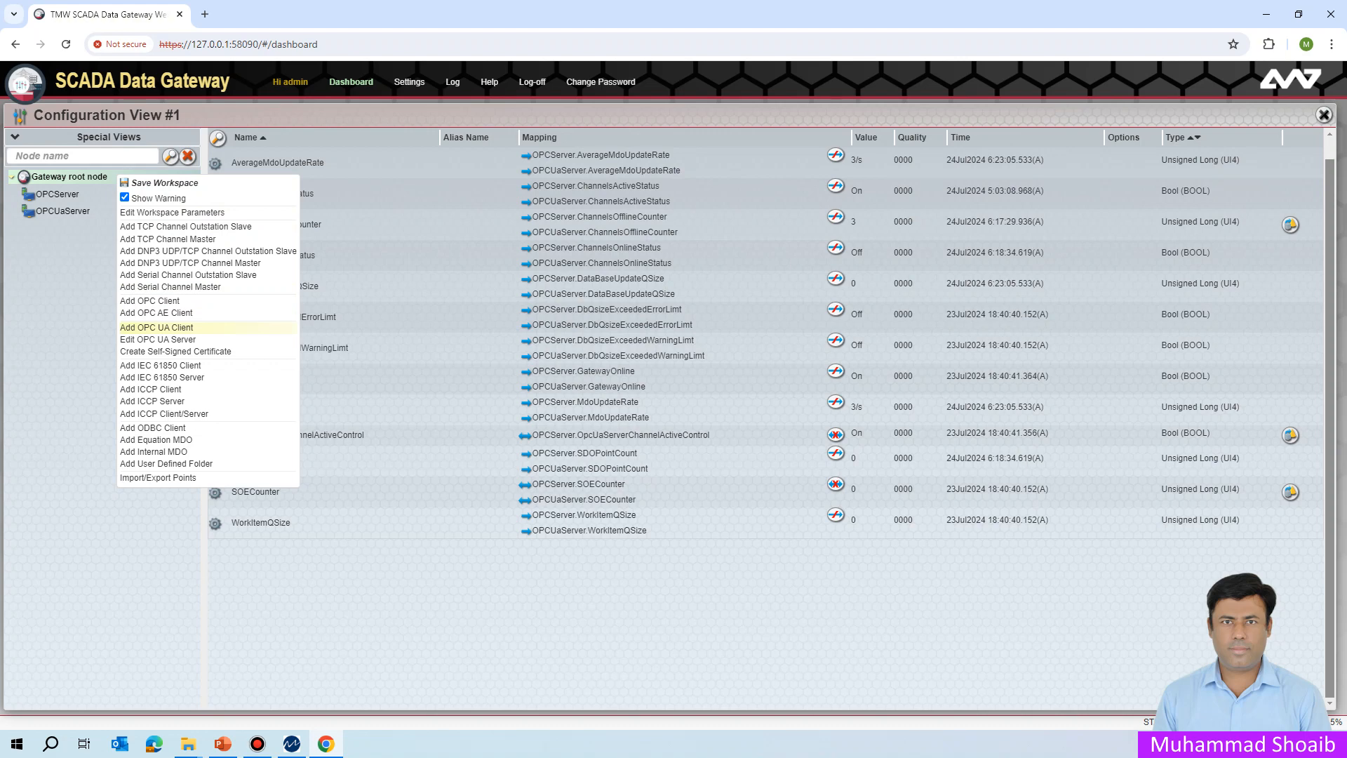
{"action": "left_click", "coordinate": [157, 327]}
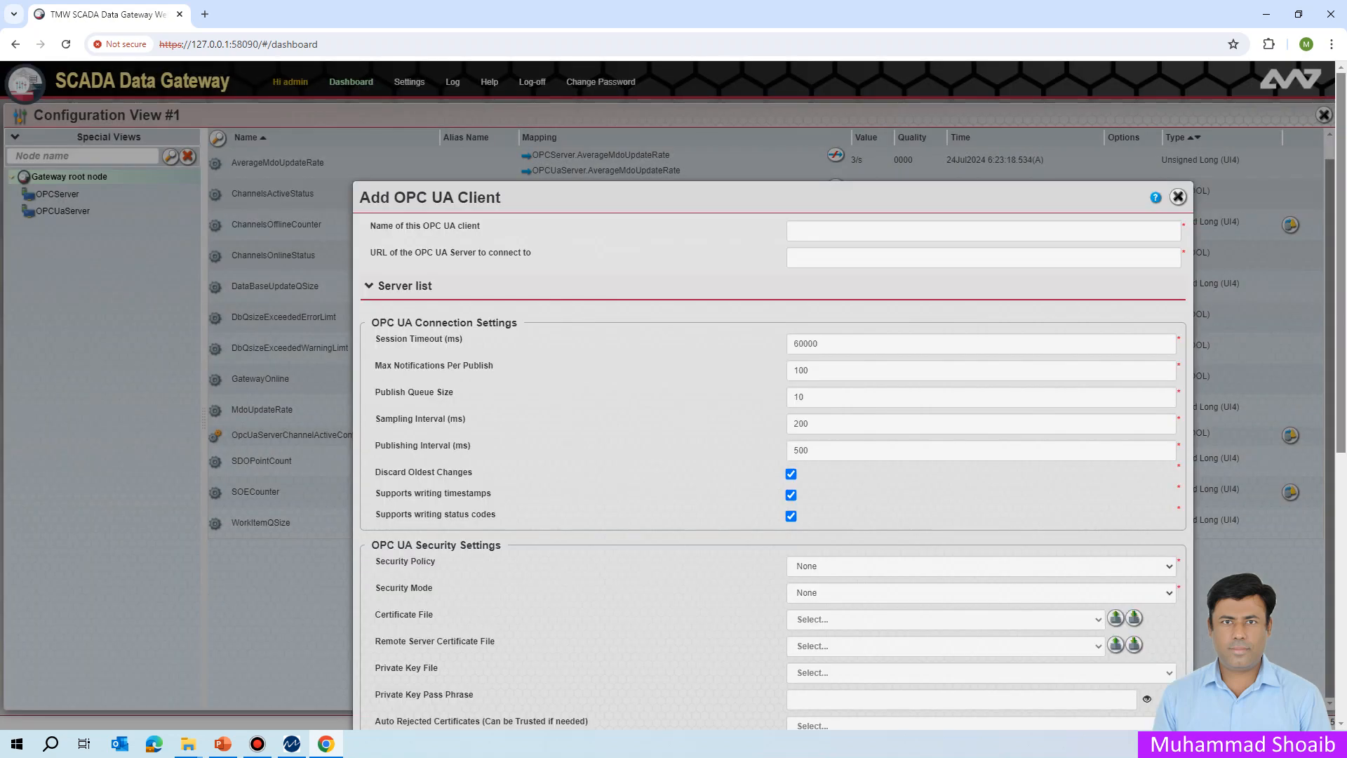
{"action": "left_click", "coordinate": [869, 230]}
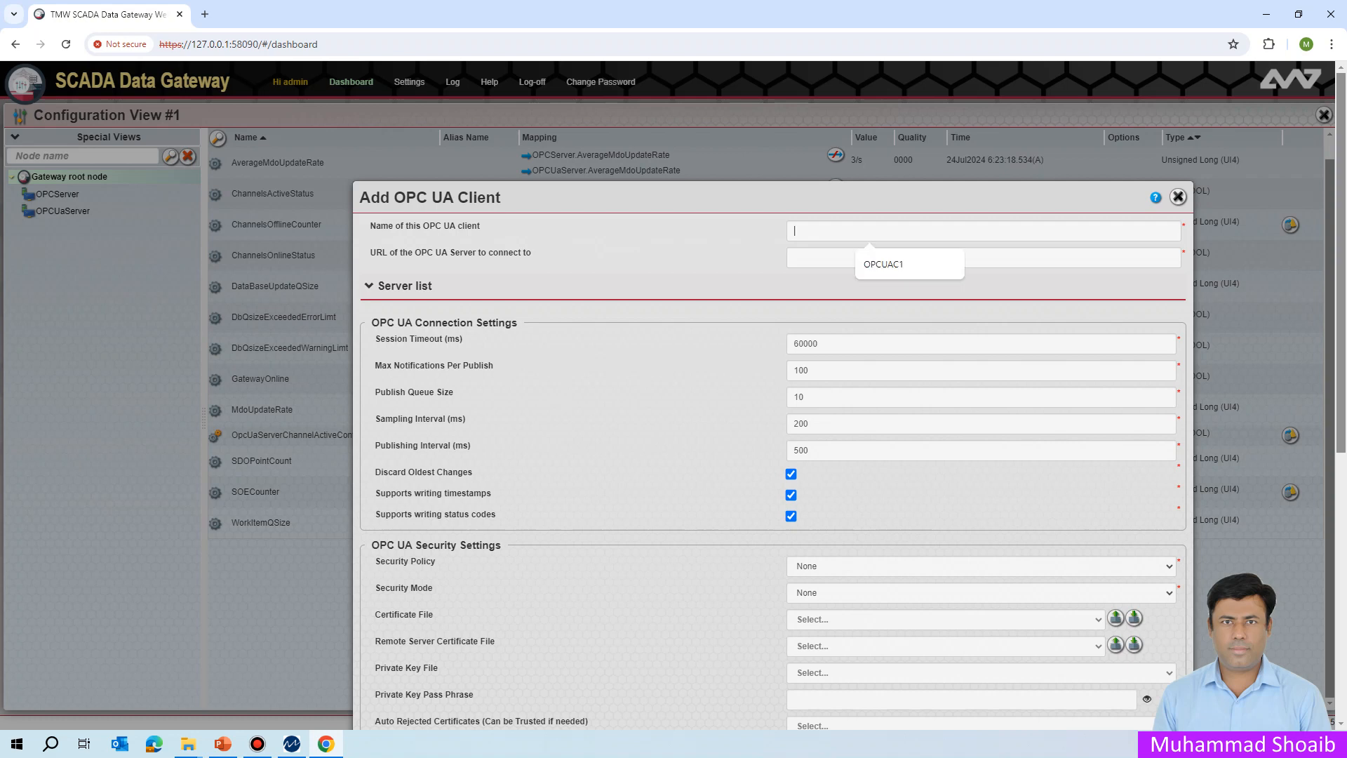
{"action": "key", "text": "Down"}
{"action": "key", "text": "Return"}
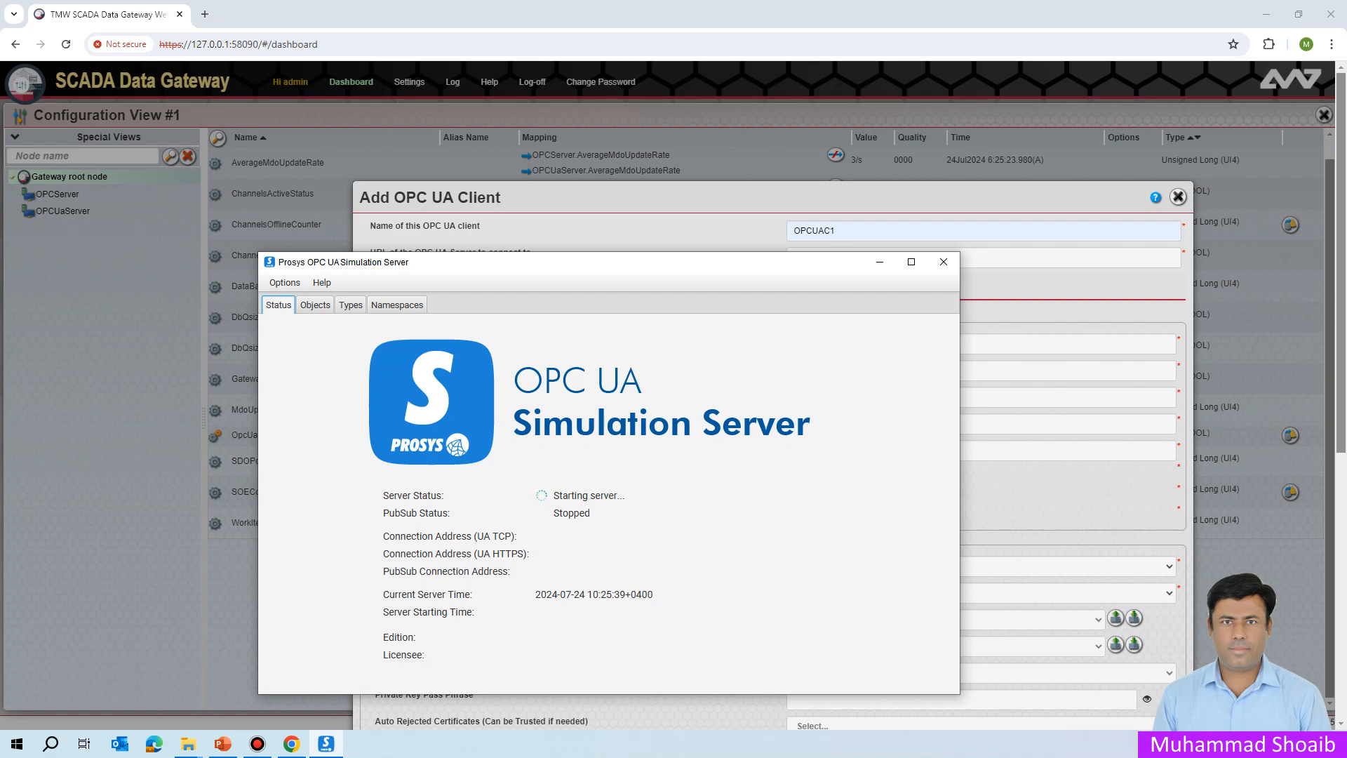
Copy the UA TCP connection address from Prosys OPC UA Simulation Server and paste it as the new client's server URL in the gateway's browser page
{"action": "key", "text": "alt+Tab"}
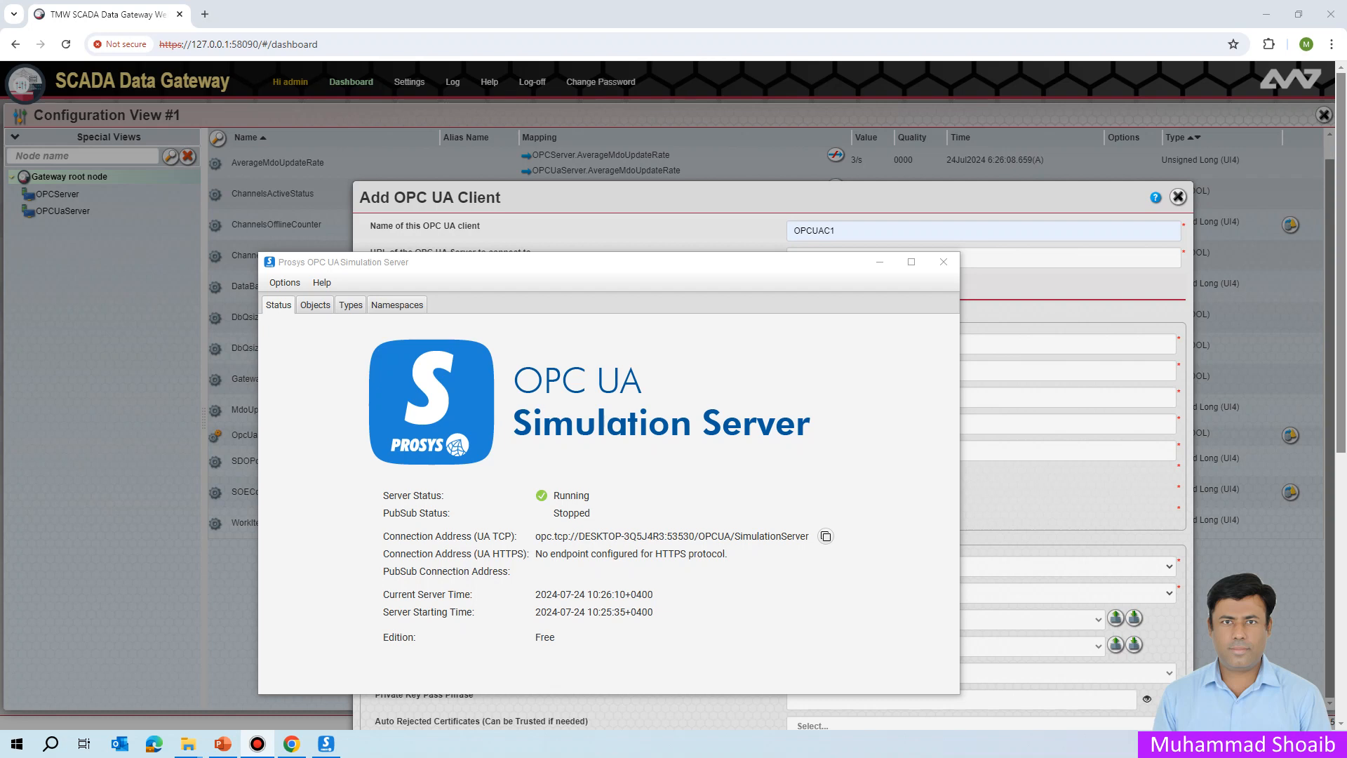
{"action": "left_click", "coordinate": [825, 536]}
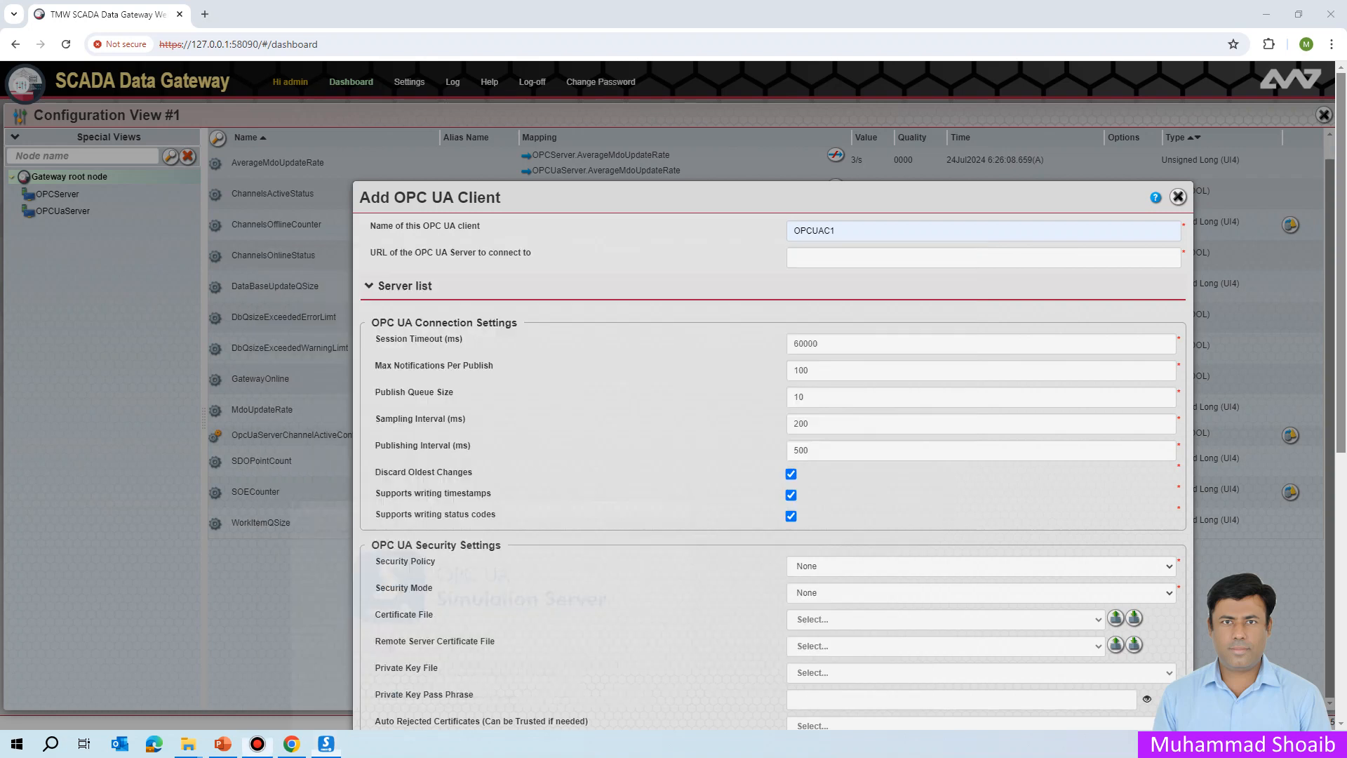
{"action": "left_click", "coordinate": [879, 262]}
{"action": "left_click", "coordinate": [870, 257]}
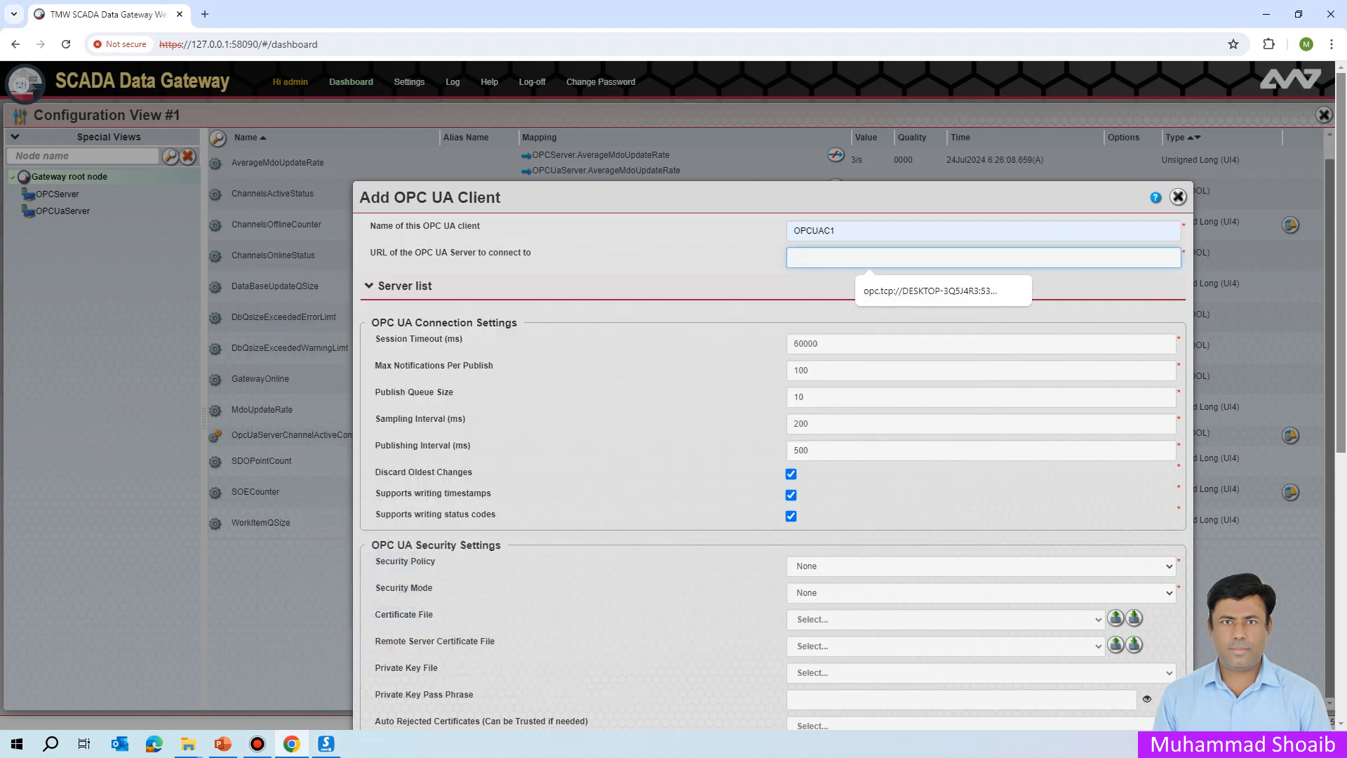
{"action": "right_click", "coordinate": [789, 257]}
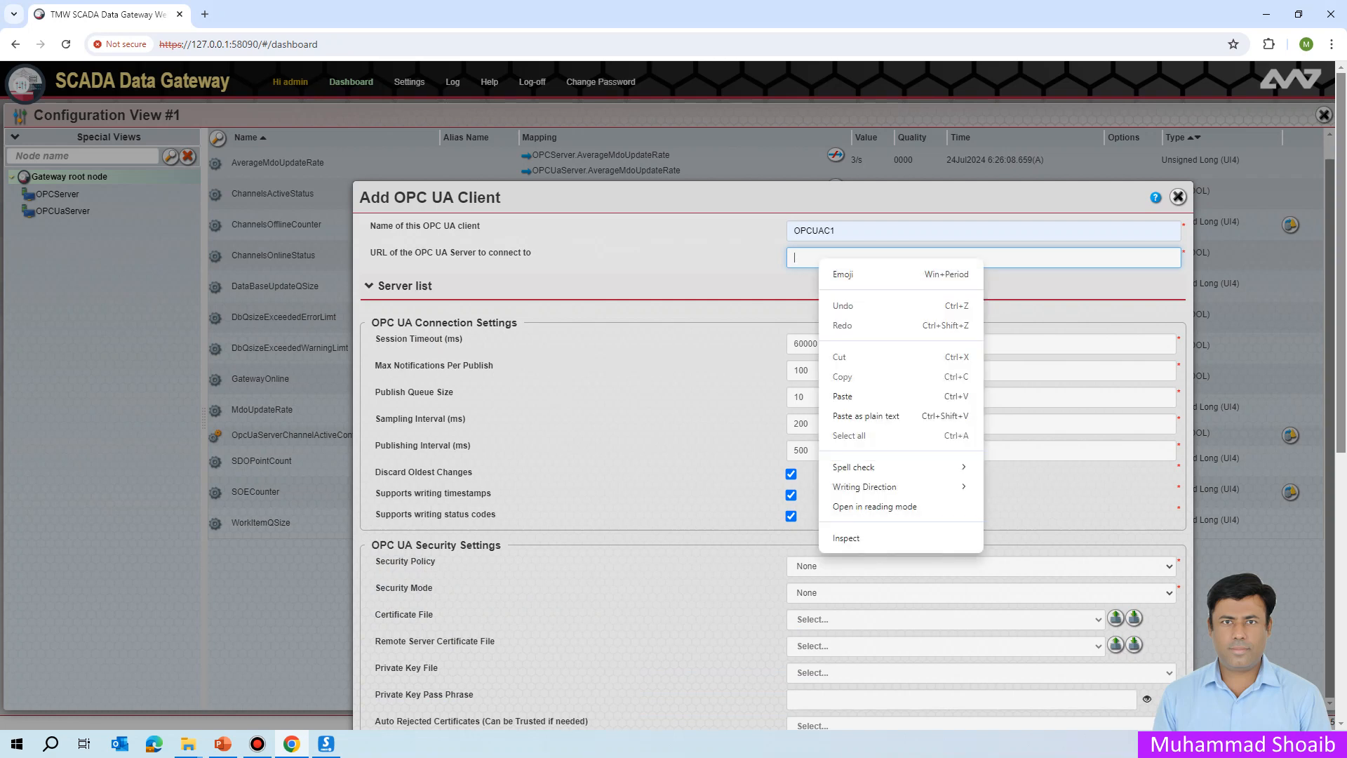
{"action": "left_click", "coordinate": [806, 394]}
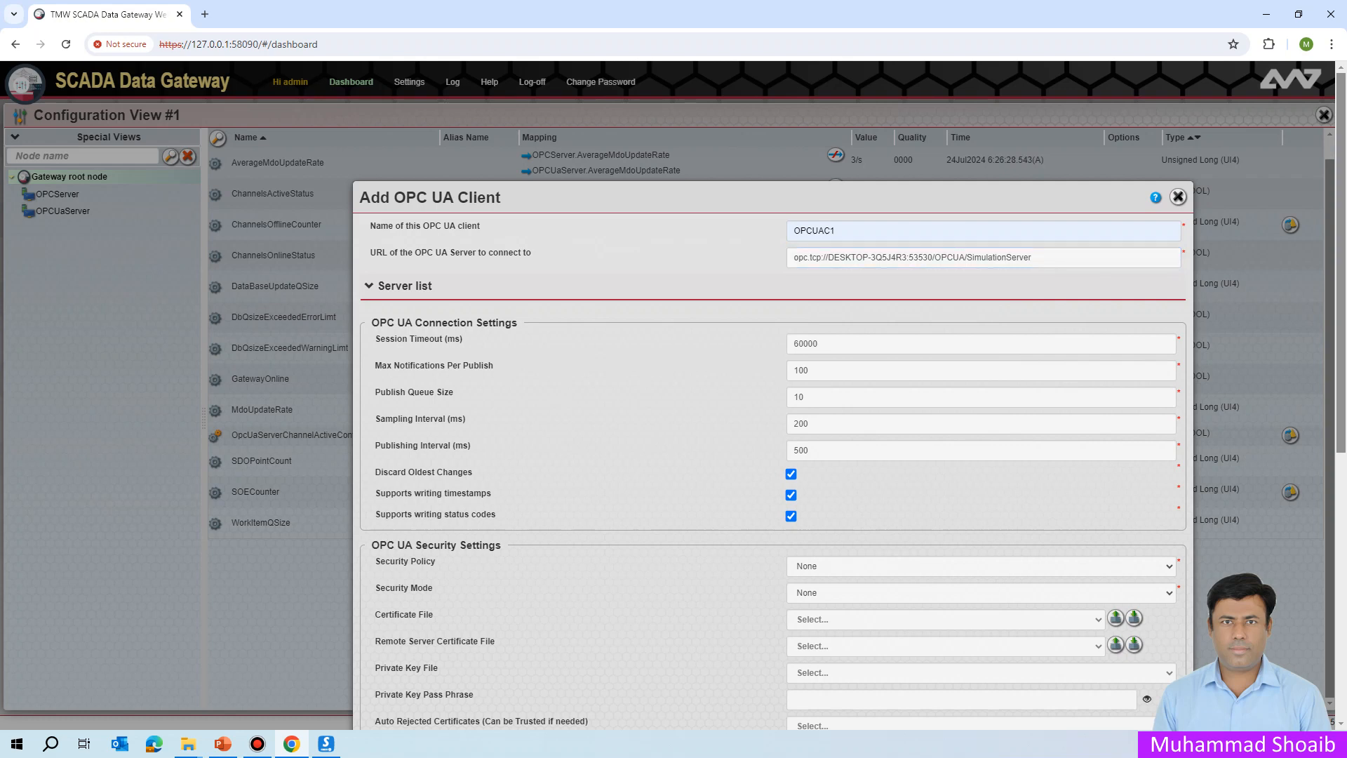
Keep the security mode at None and create the OPC UA client with the remaining default settings
{"action": "scroll", "coordinate": [772, 420], "scroll_direction": "down", "scroll_amount": 2}
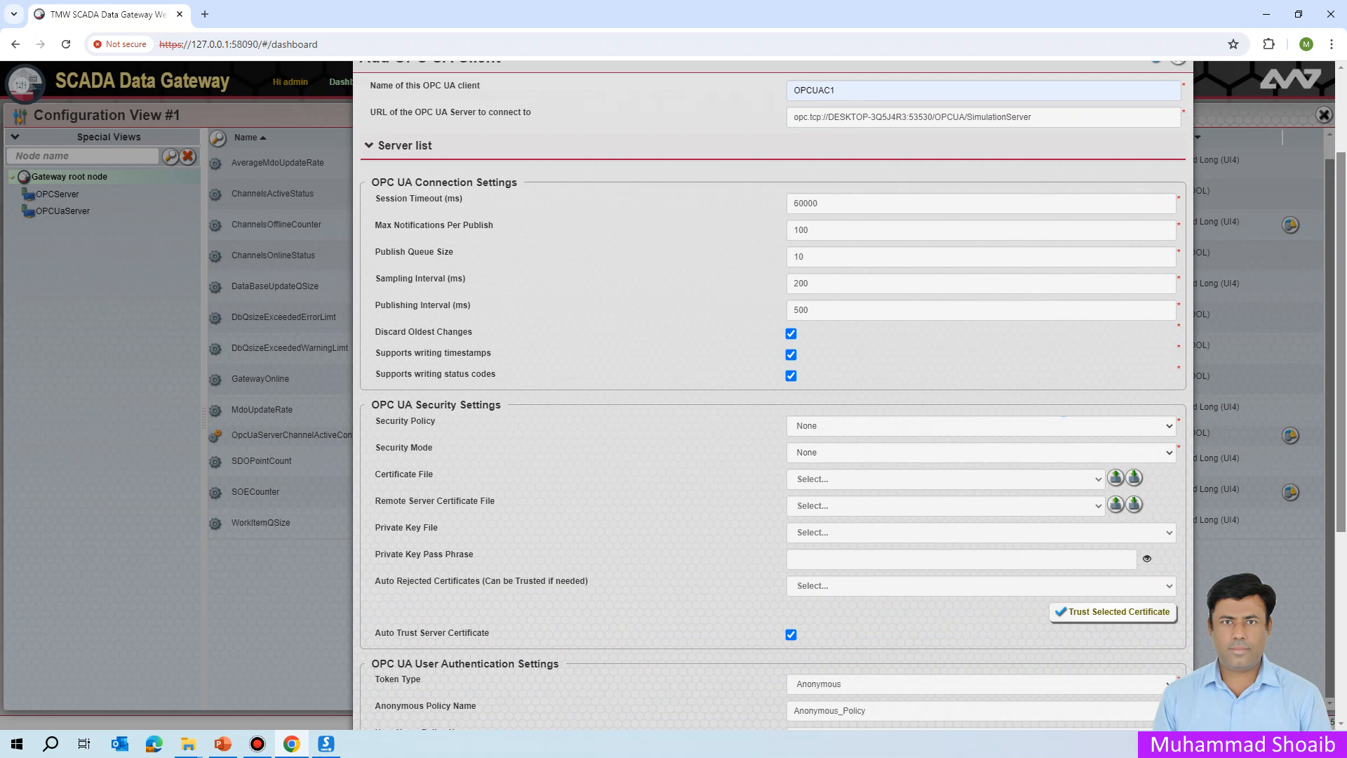
{"action": "scroll", "coordinate": [771, 393], "scroll_direction": "down", "scroll_amount": 2}
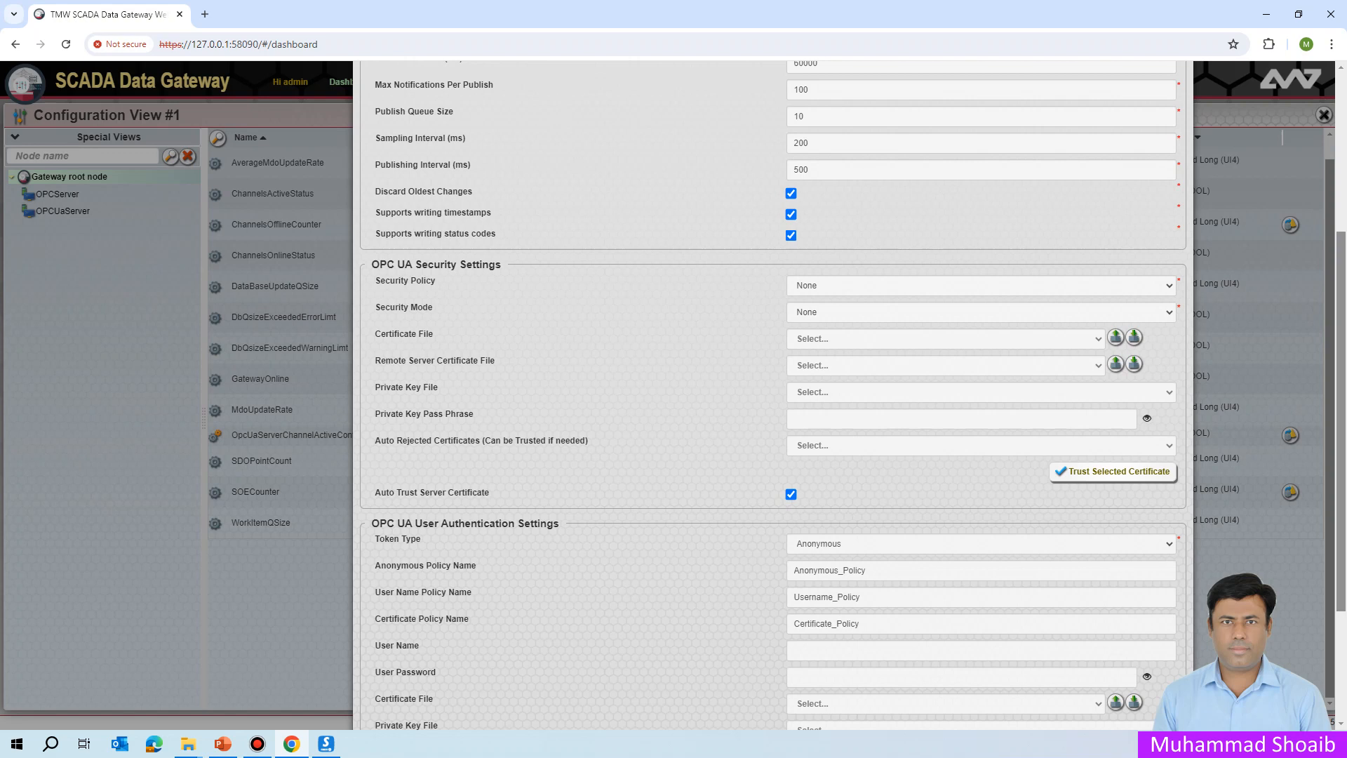
{"action": "left_click", "coordinate": [981, 312]}
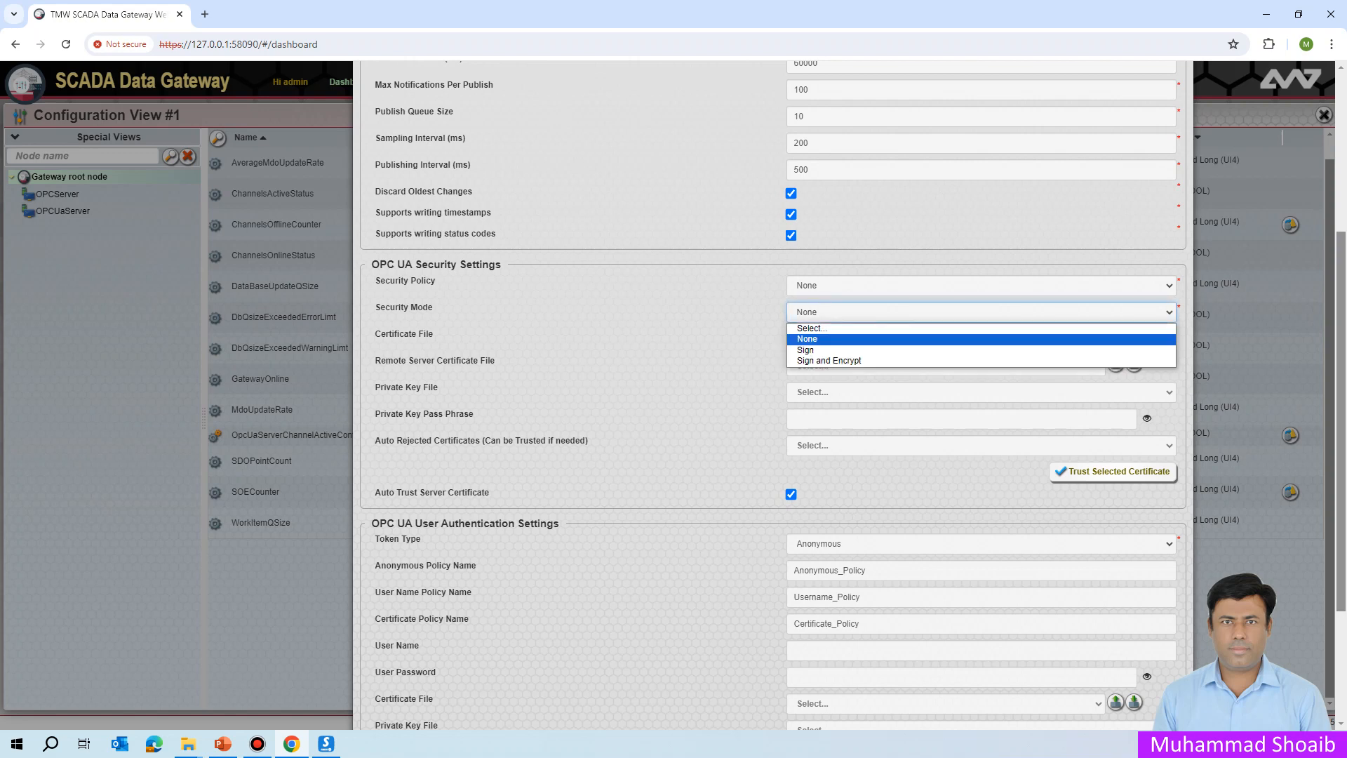
{"action": "left_click", "coordinate": [687, 335]}
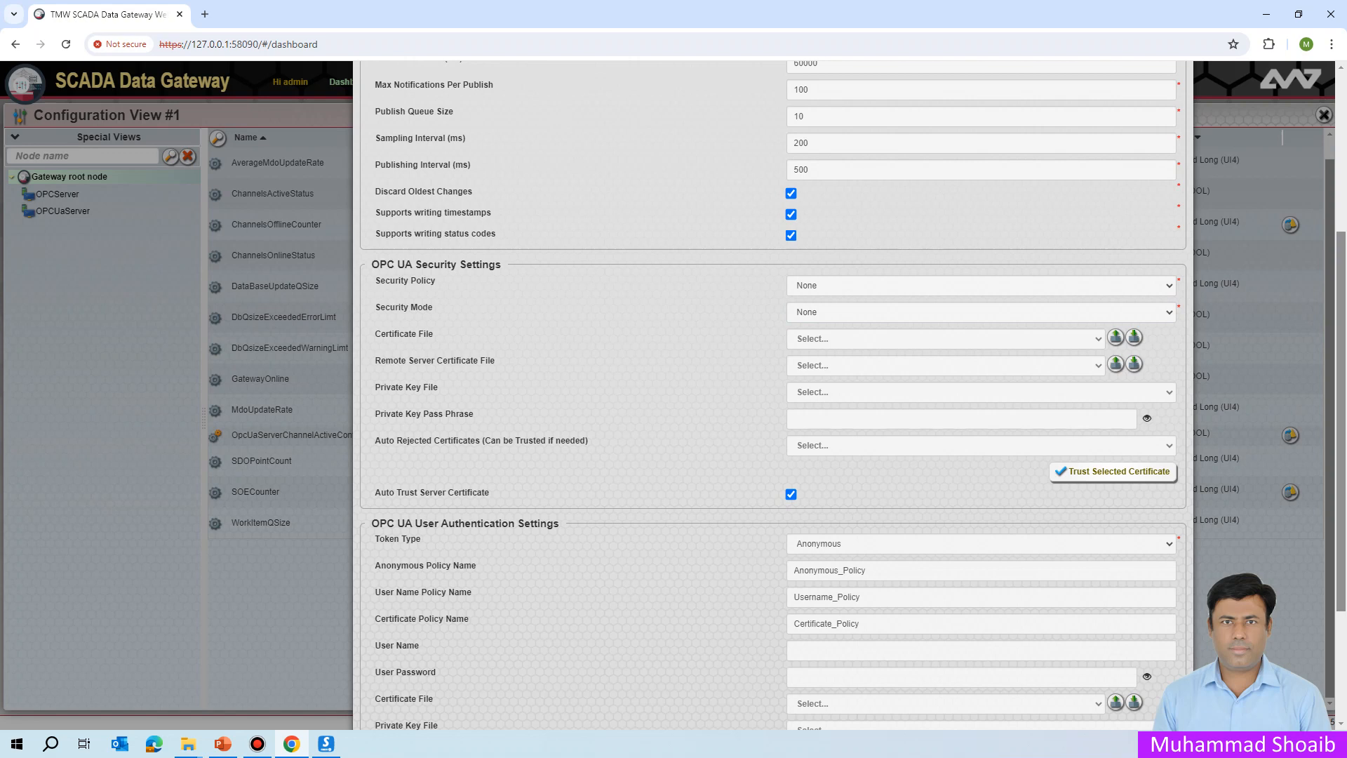
{"action": "scroll", "coordinate": [771, 460], "scroll_direction": "down", "scroll_amount": 2}
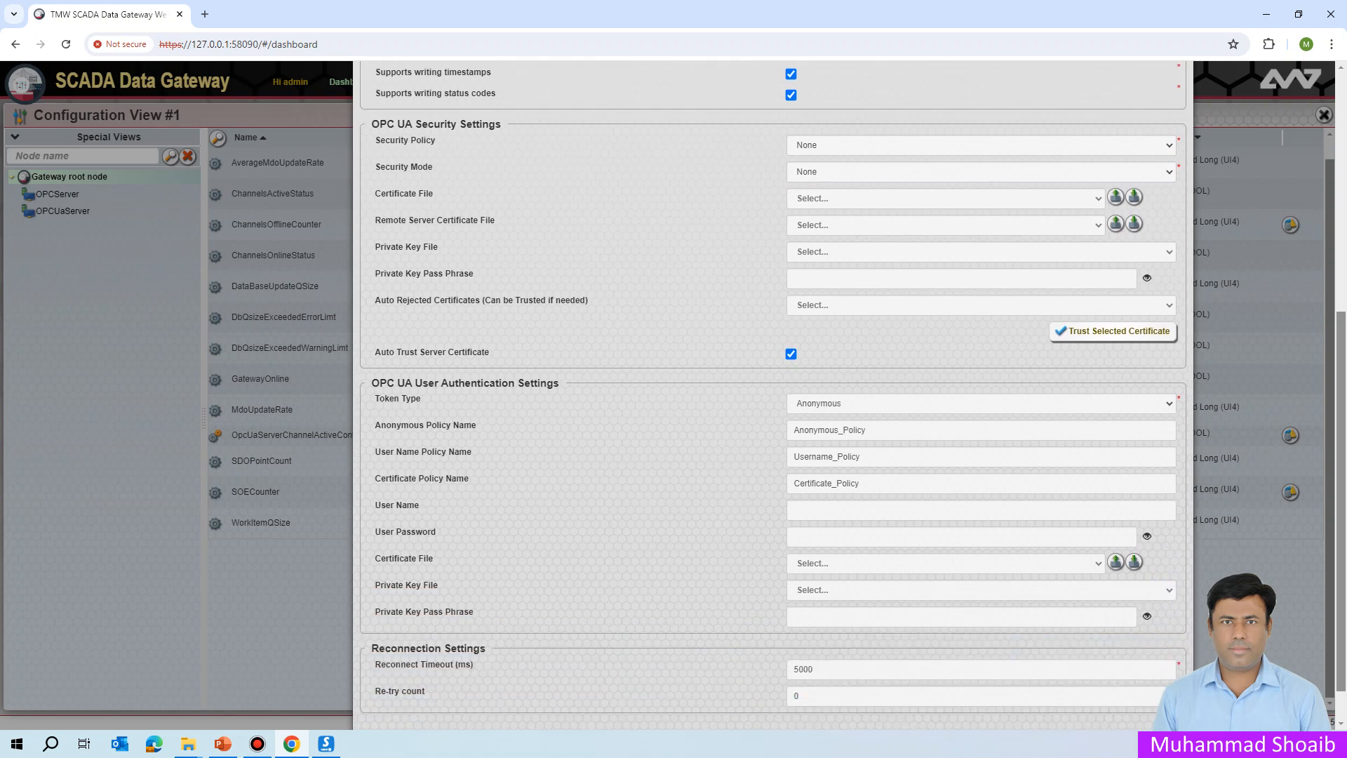
{"action": "scroll", "coordinate": [772, 393], "scroll_direction": "down", "scroll_amount": 1}
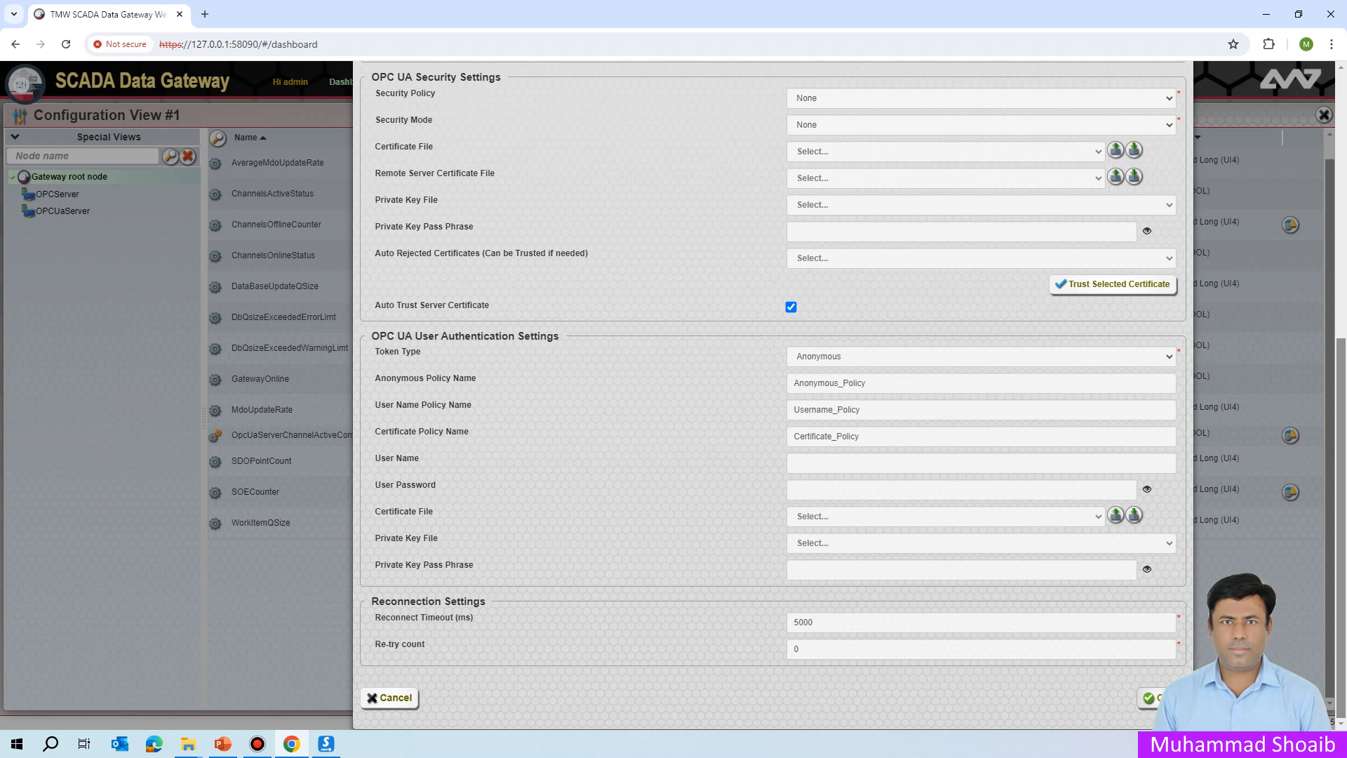
{"action": "left_click", "coordinate": [1149, 698]}
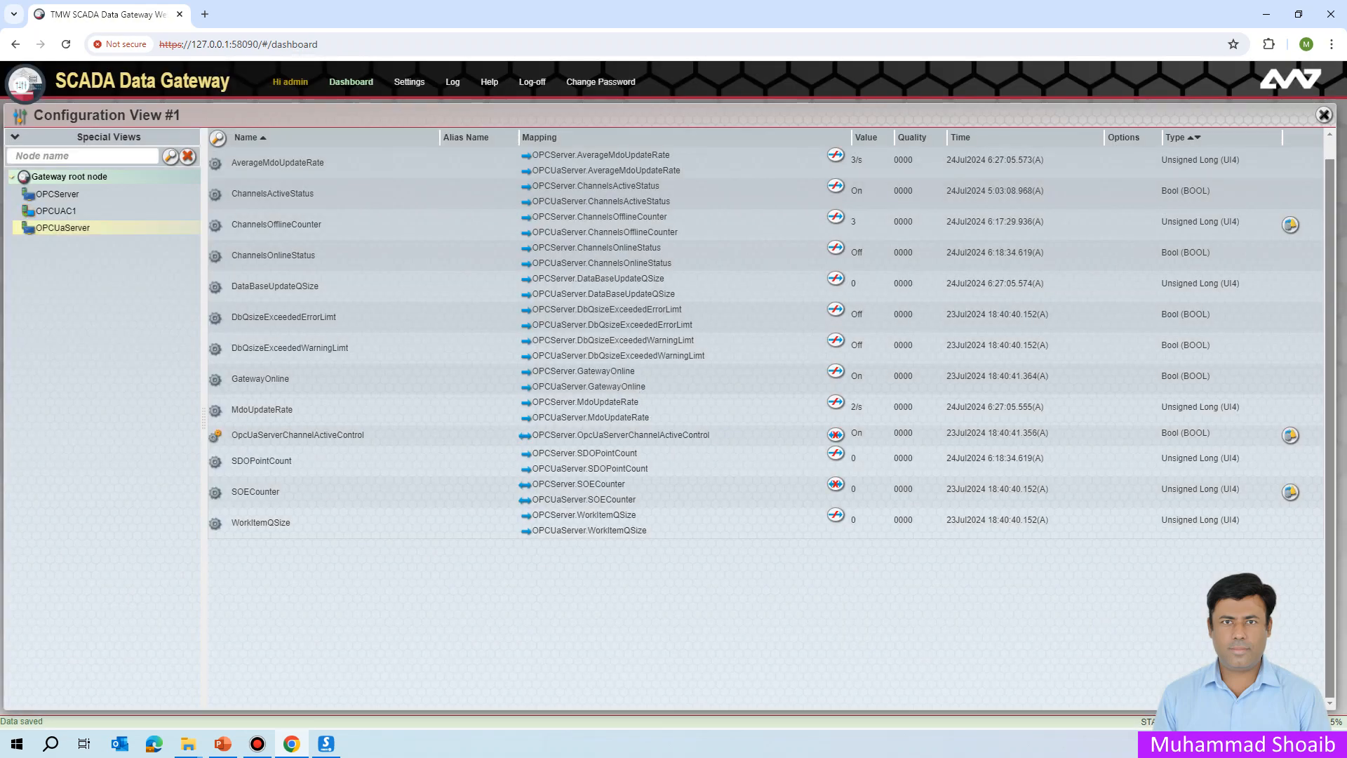
Add the Counter item from the server's Simulation folder to the OPCUAC1 client
{"action": "right_click", "coordinate": [61, 210]}
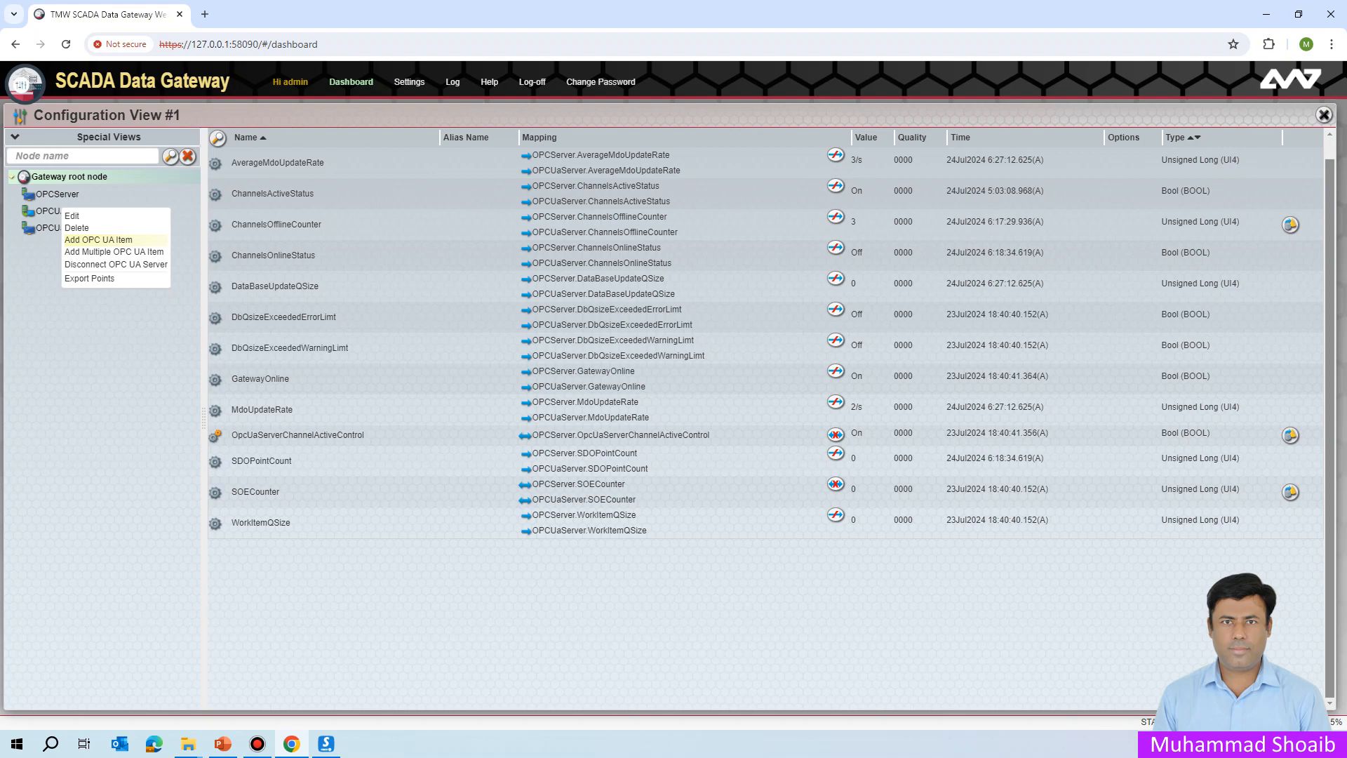
{"action": "left_click", "coordinate": [50, 211]}
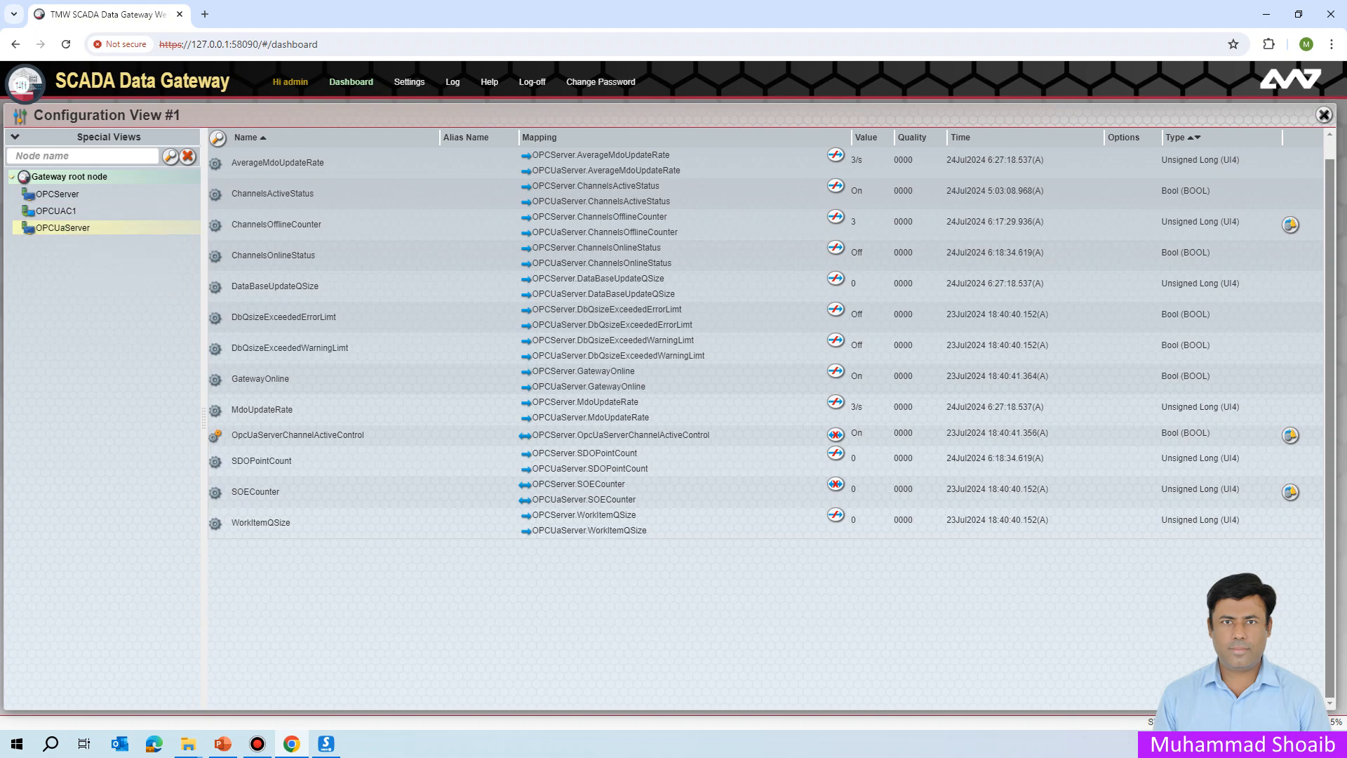
{"action": "right_click", "coordinate": [64, 212]}
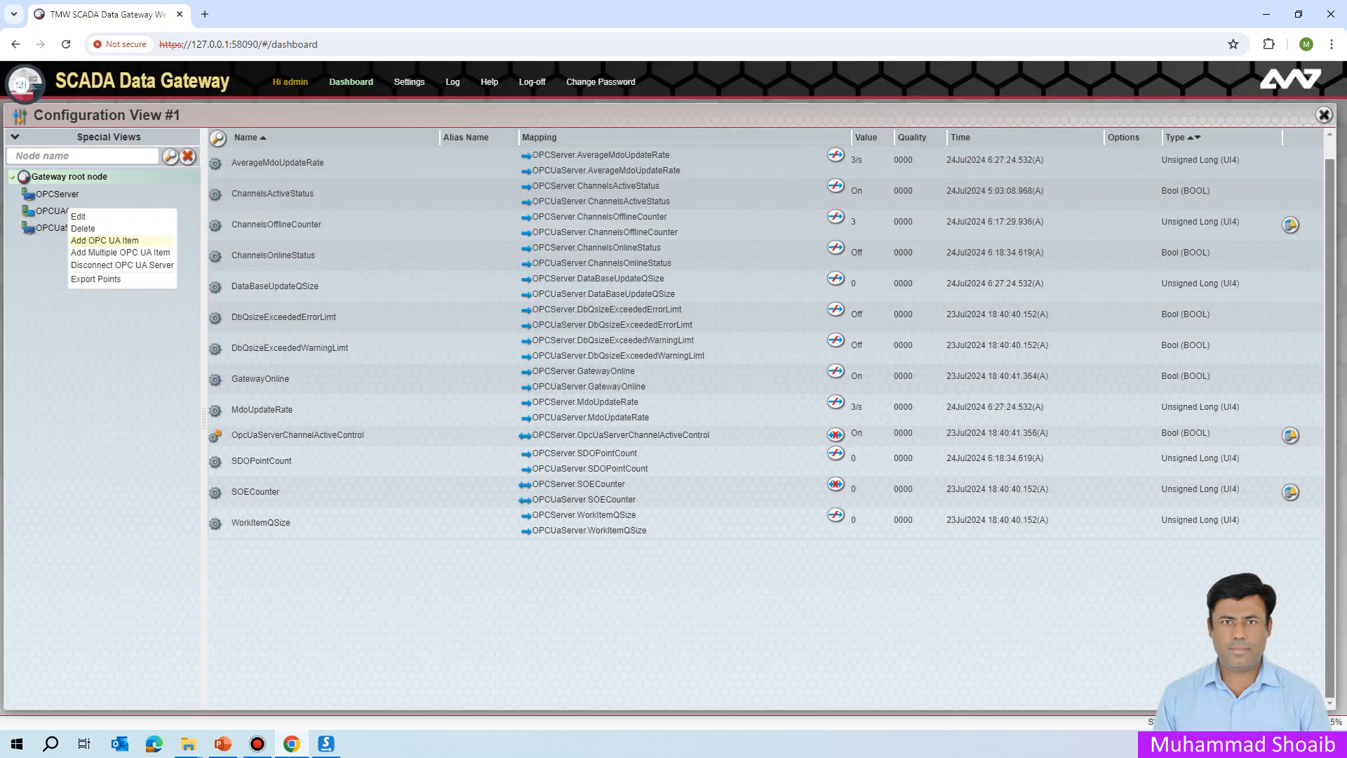
{"action": "left_click", "coordinate": [104, 240]}
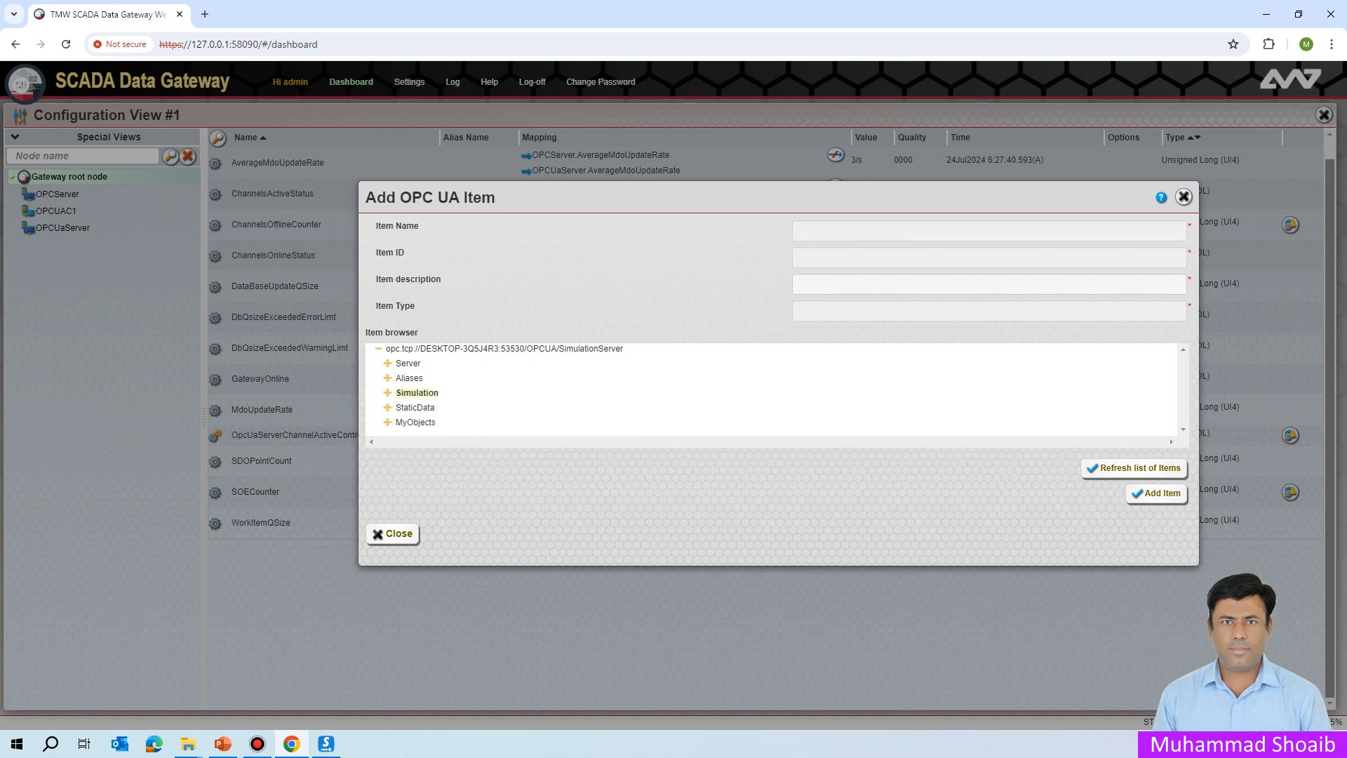
{"action": "left_click", "coordinate": [387, 393]}
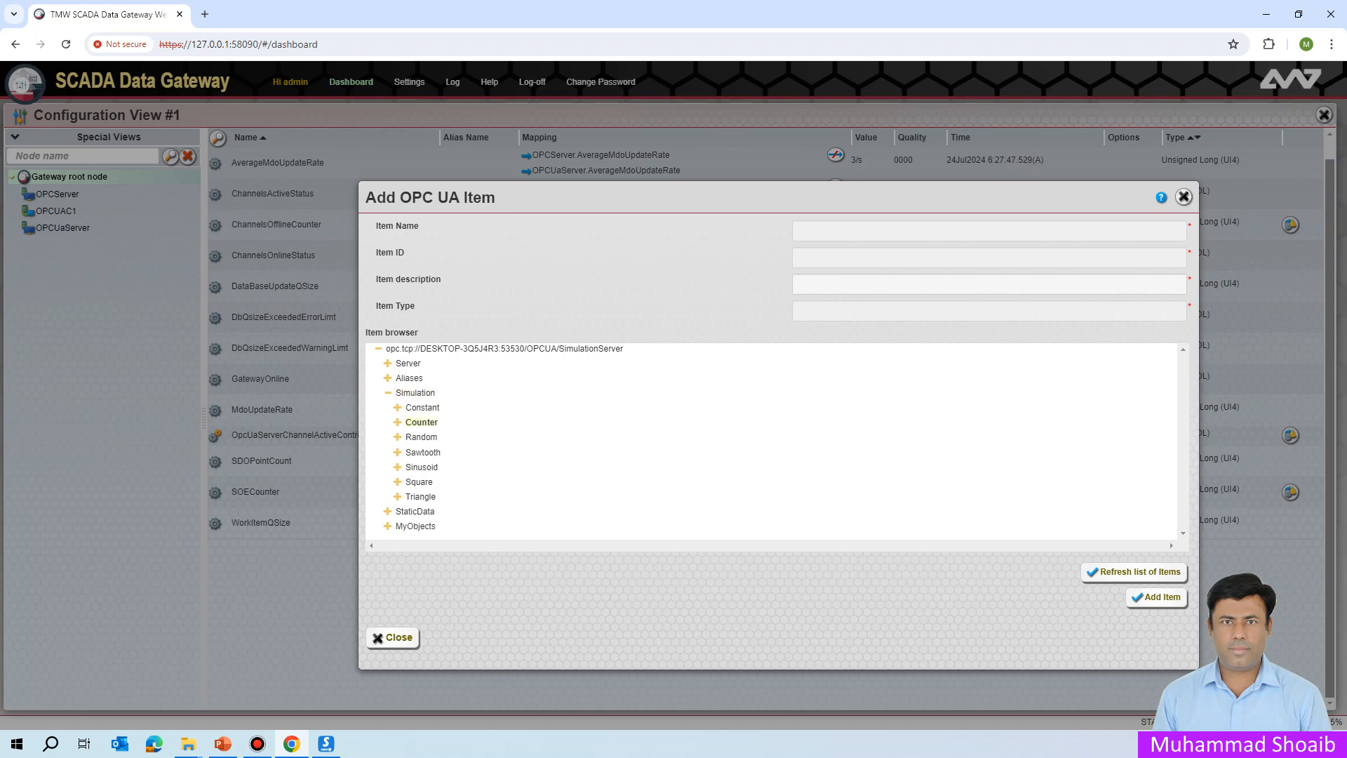
{"action": "left_click", "coordinate": [421, 421]}
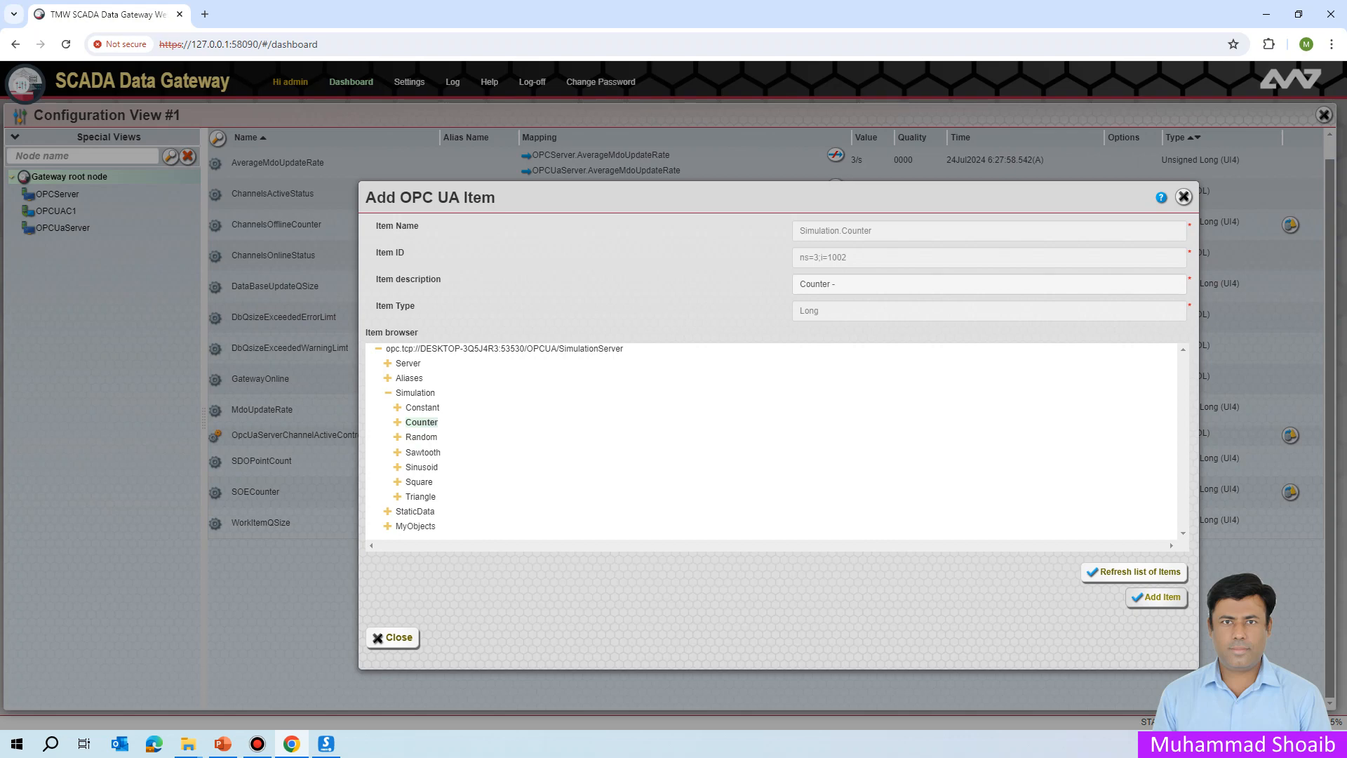
{"action": "left_click", "coordinate": [1156, 597]}
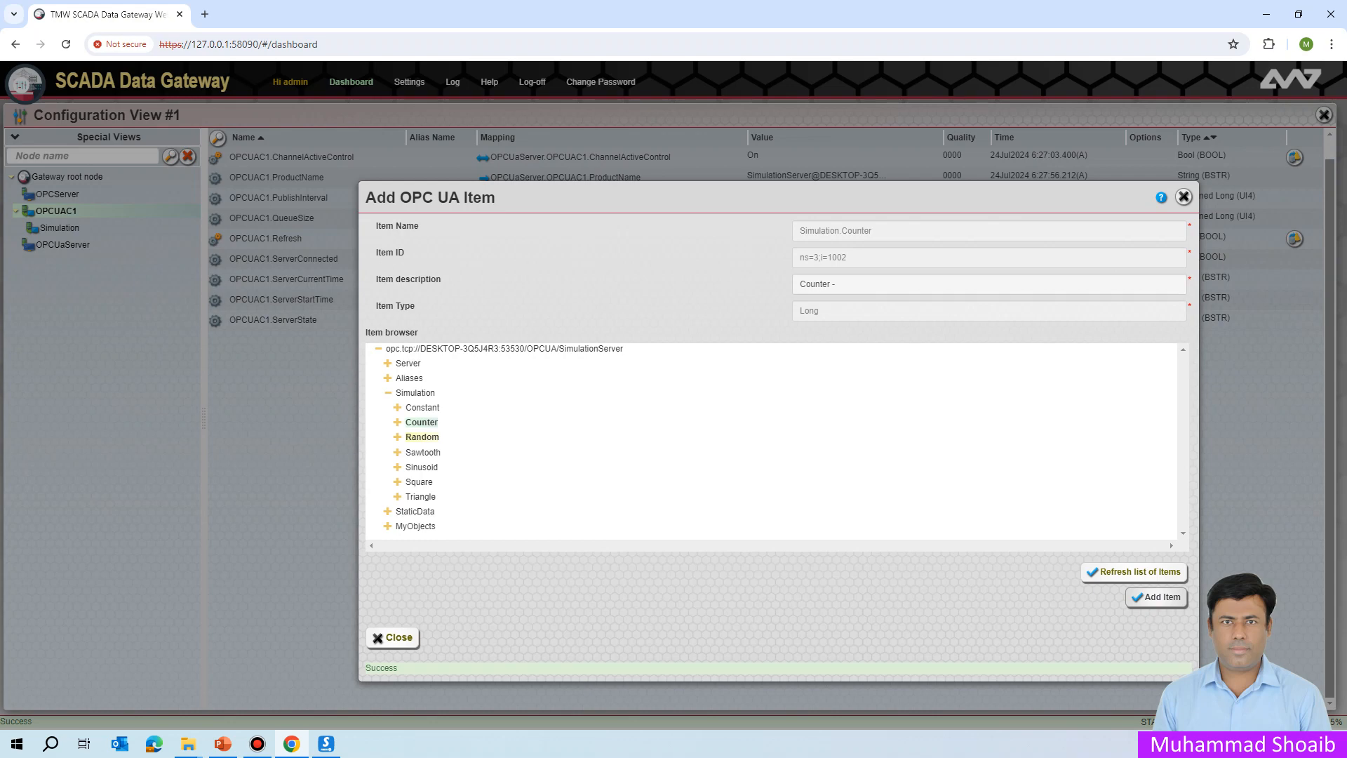
Add the Random item from the Simulation folder as well, and display the points of OPCUAC1's Simulation node
{"action": "left_click", "coordinate": [422, 436]}
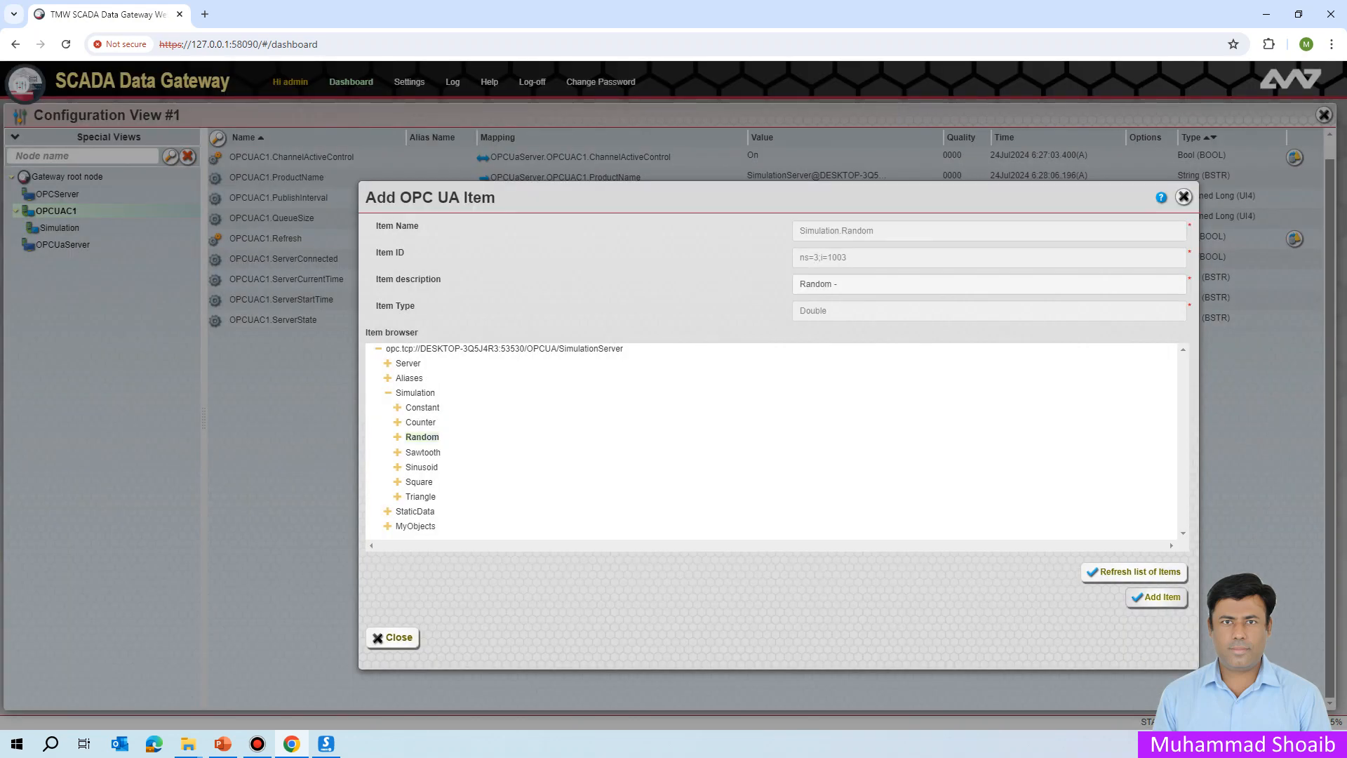
{"action": "left_click", "coordinate": [1157, 597]}
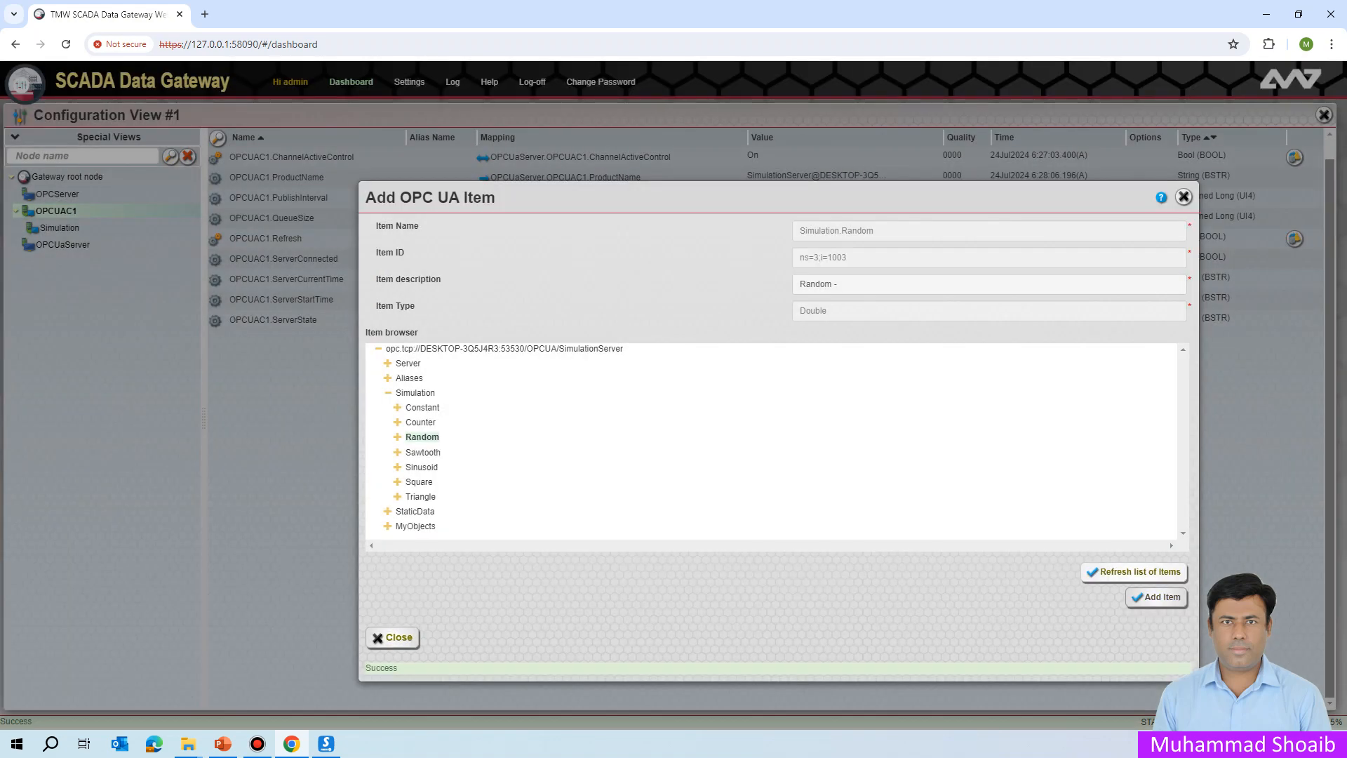
{"action": "left_click", "coordinate": [392, 638]}
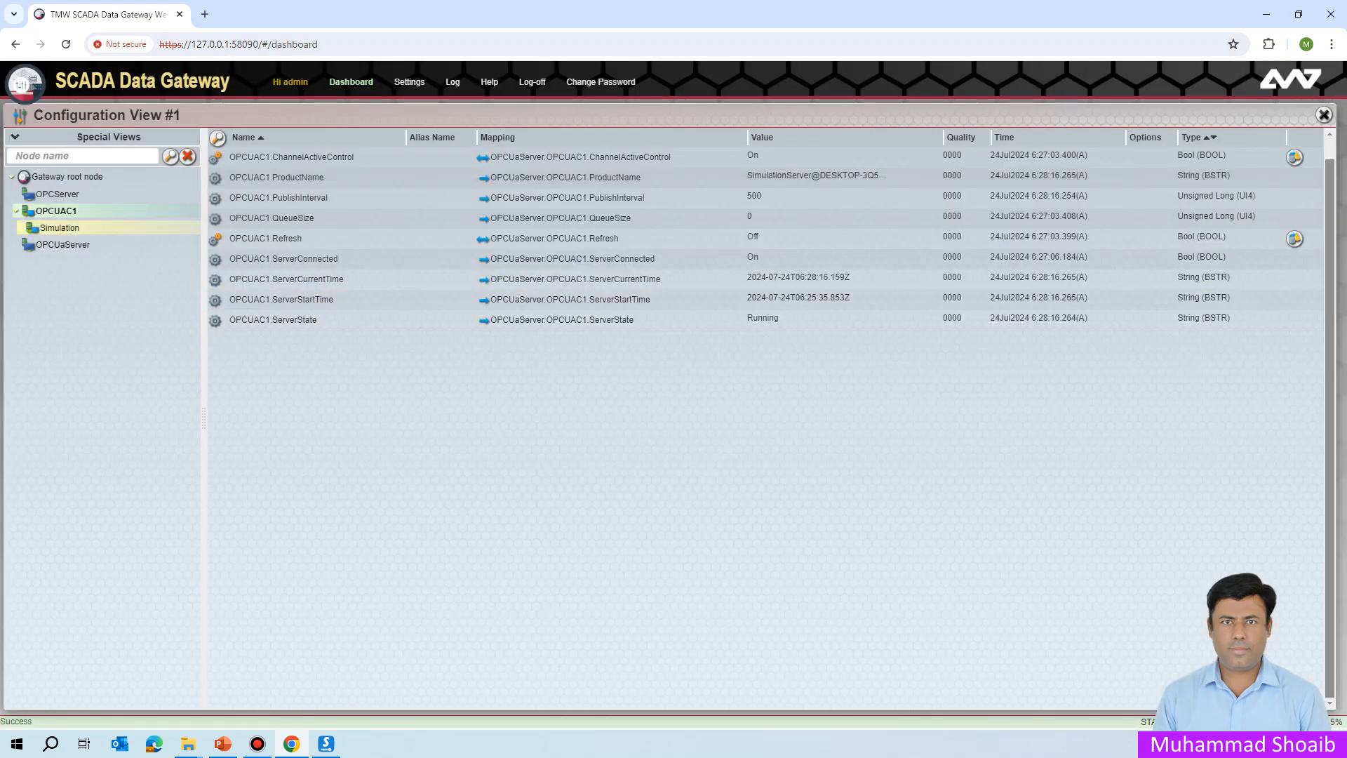
{"action": "left_click", "coordinate": [59, 228]}
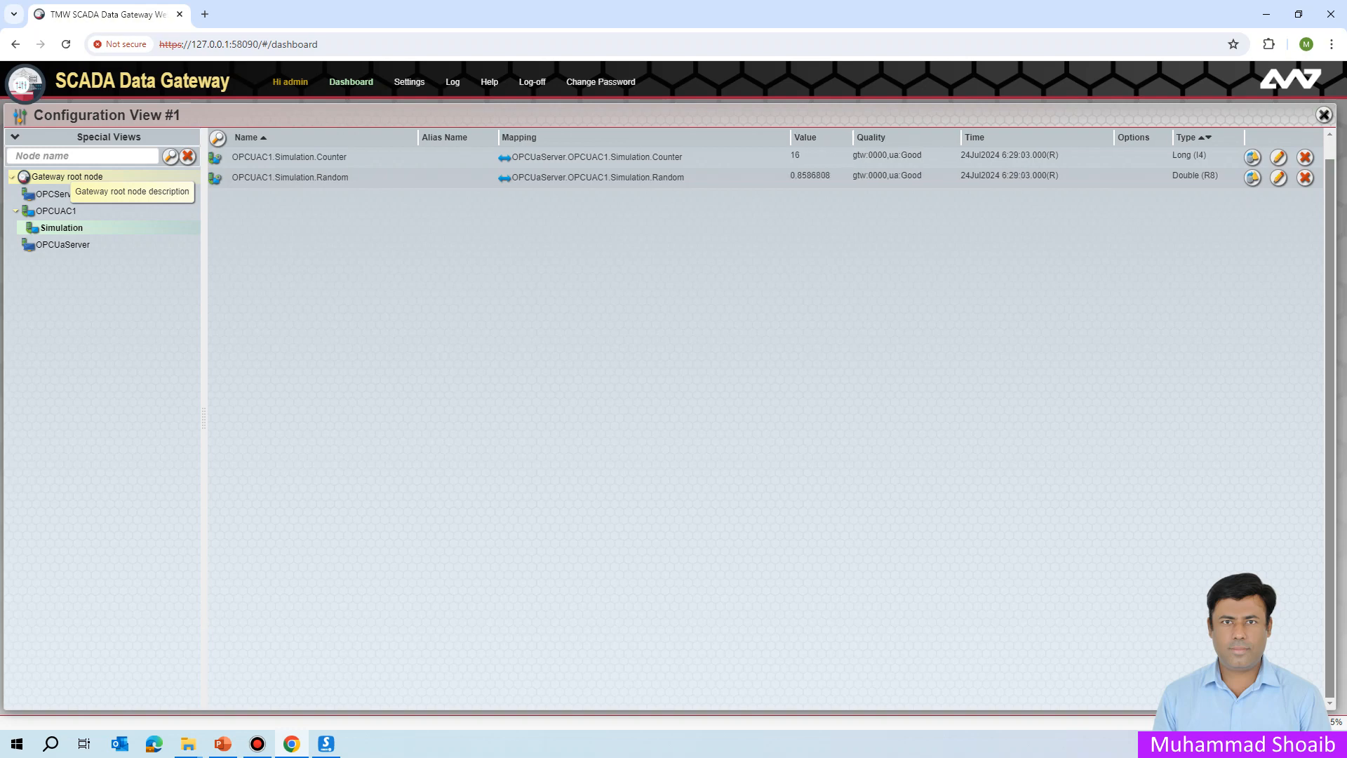
Start adding a TCP outstation slave channel to the gateway root node and set its channel protocol type to SMB
{"action": "right_click", "coordinate": [95, 176]}
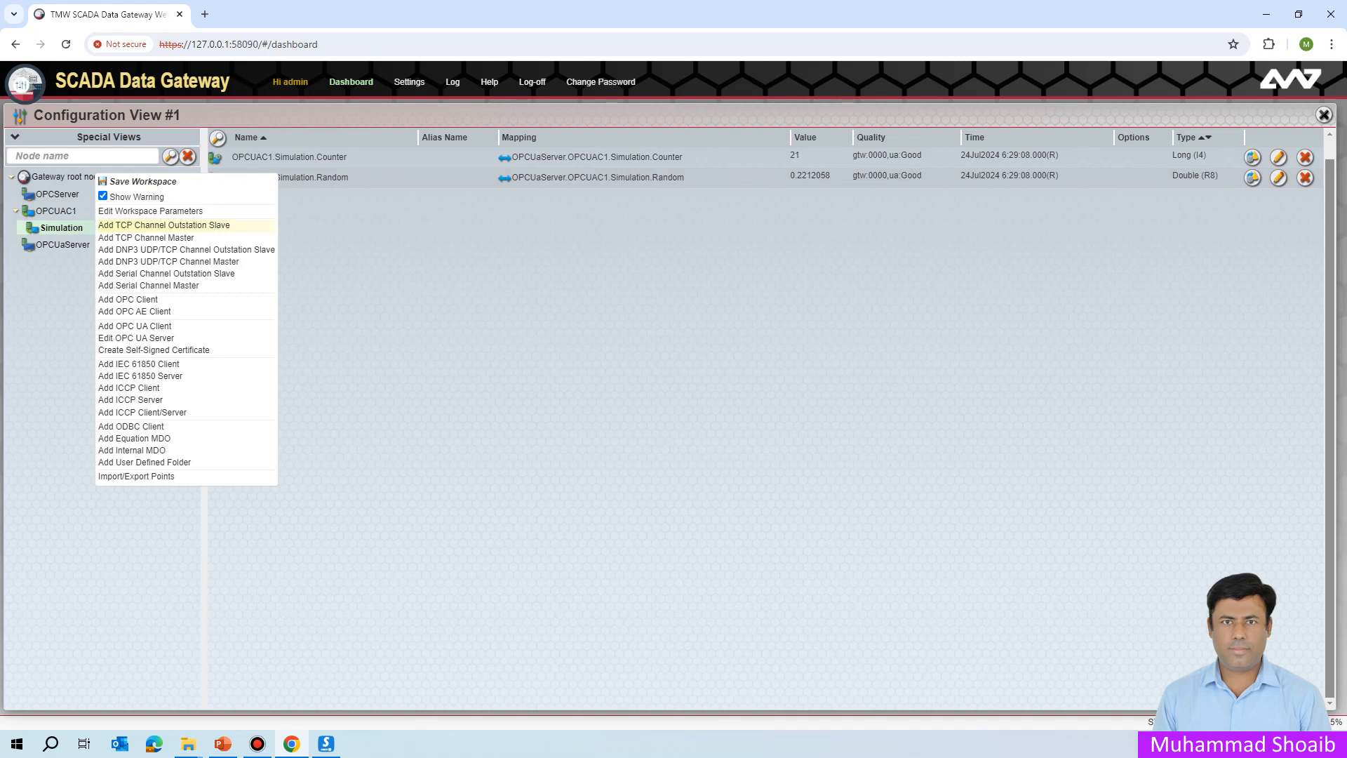
{"action": "left_click", "coordinate": [163, 225]}
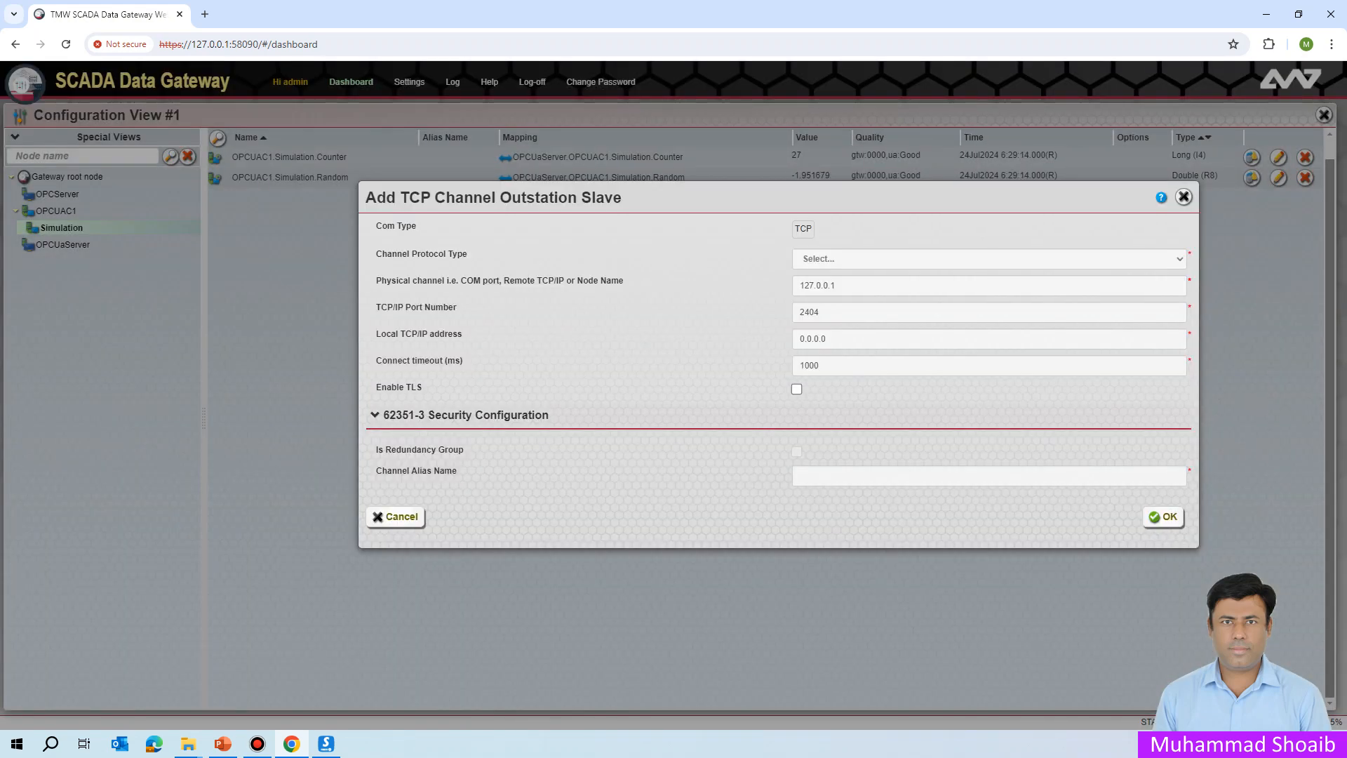
{"action": "left_click", "coordinate": [989, 258]}
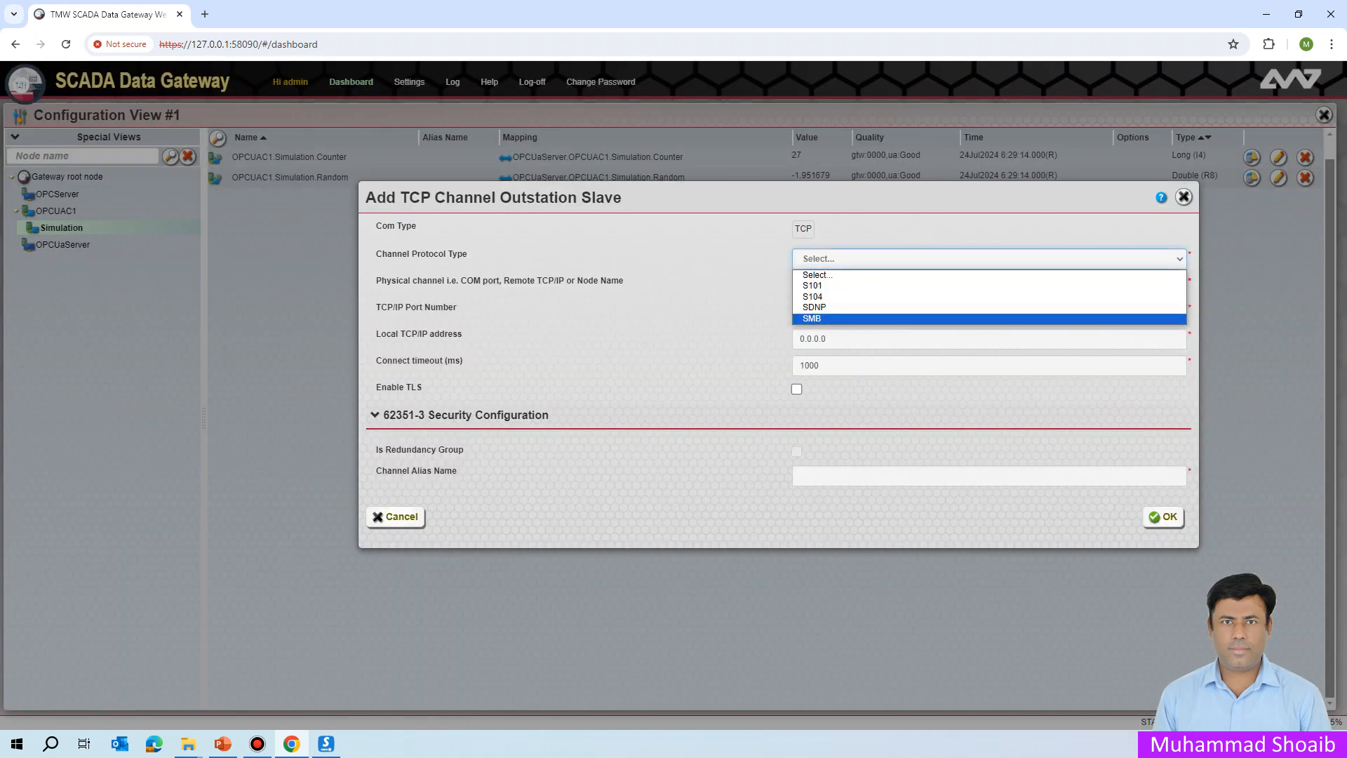
{"action": "key", "text": "Return"}
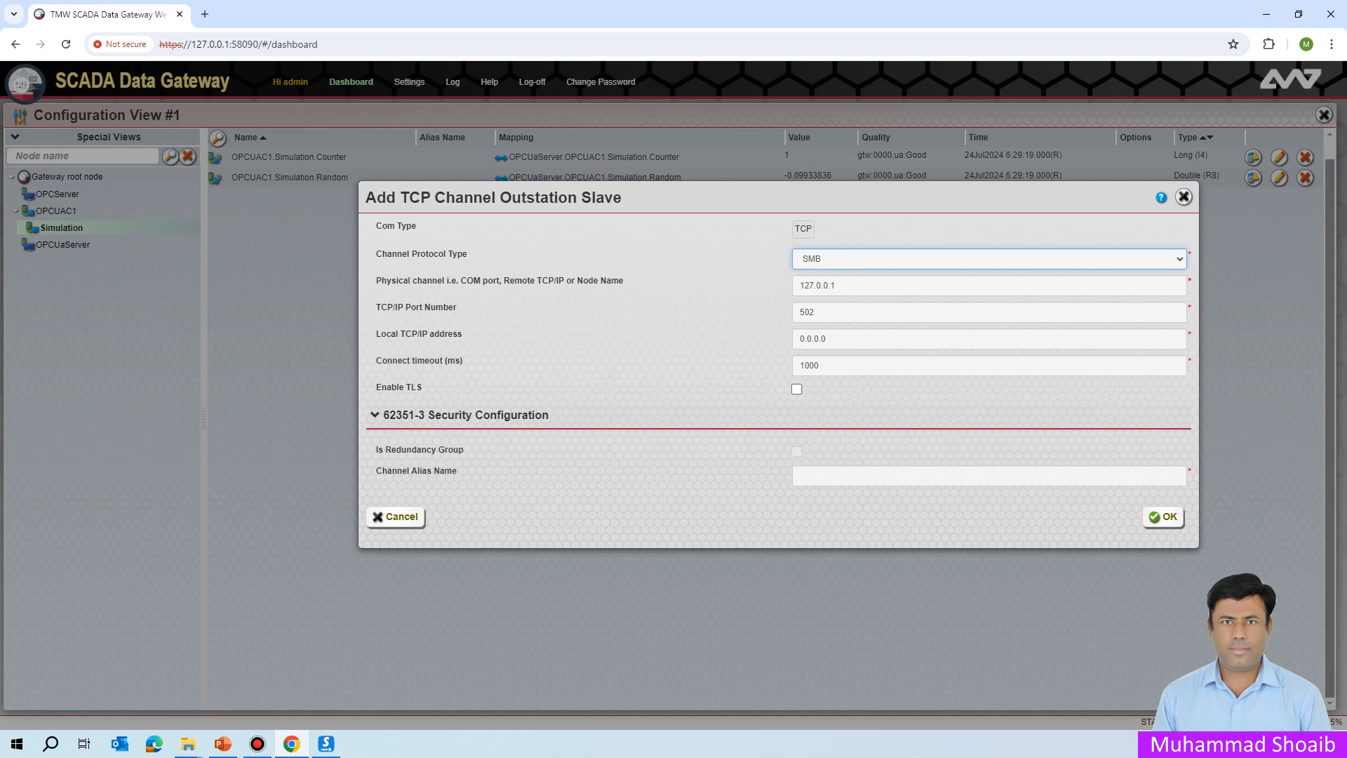
Keep the channel's address 127.0.0.1 and port 502, give it the alias name ModbusS1, and create the channel
{"action": "key", "text": "Tab"}
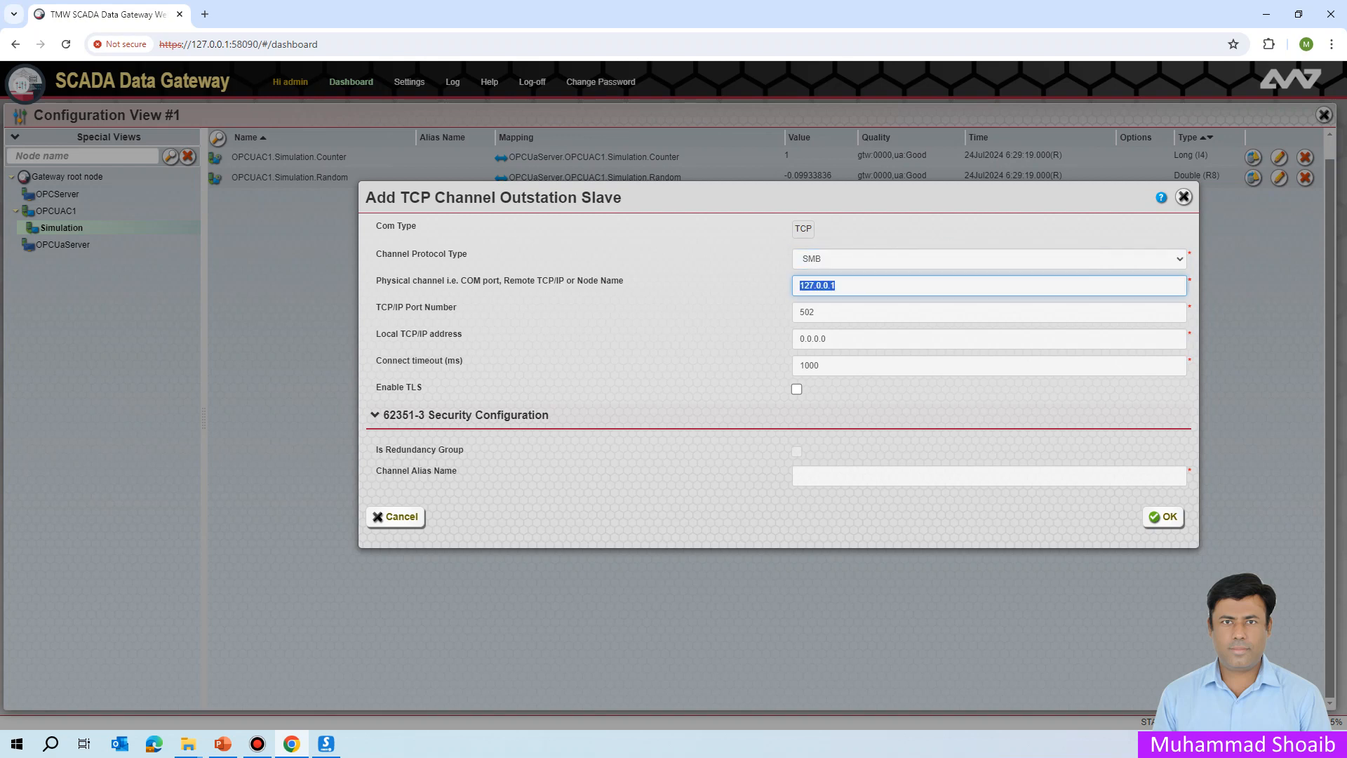
{"action": "left_click", "coordinate": [835, 285]}
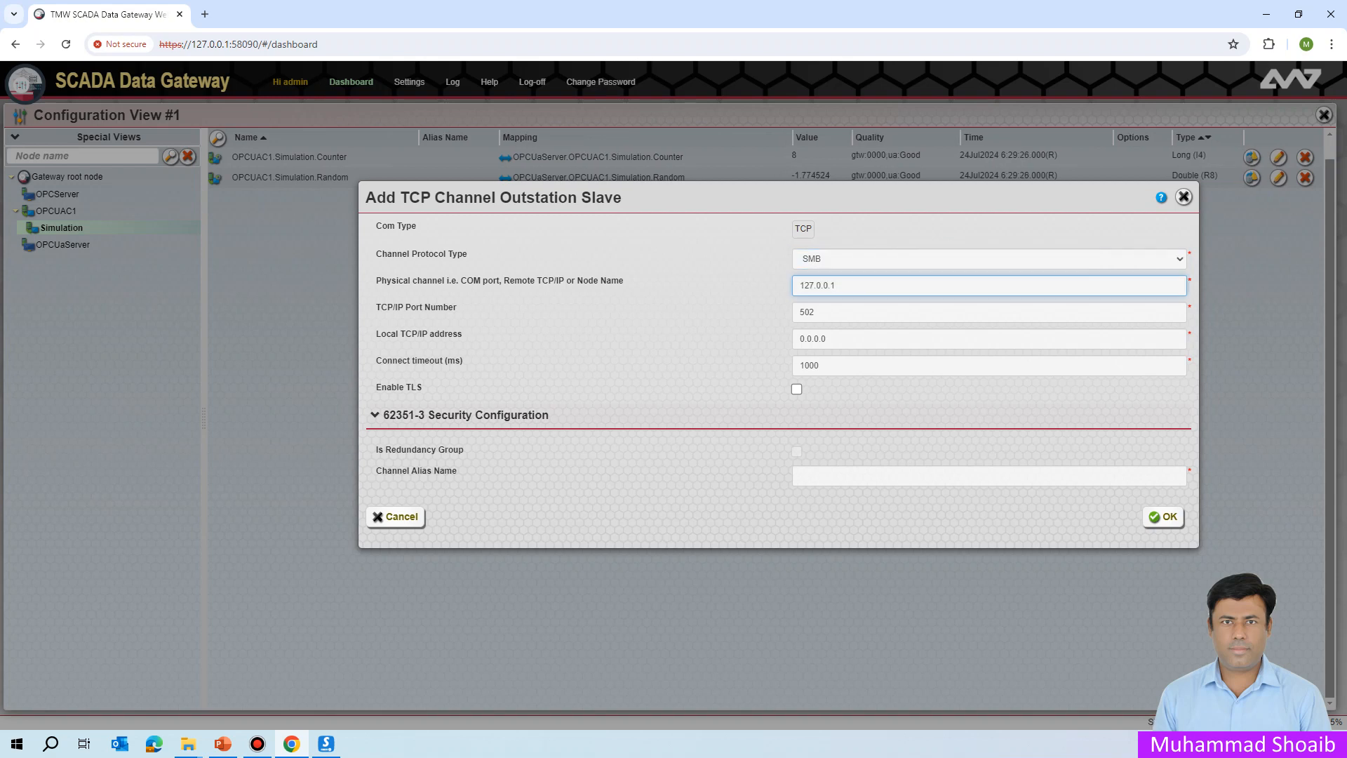
{"action": "left_click", "coordinate": [702, 309]}
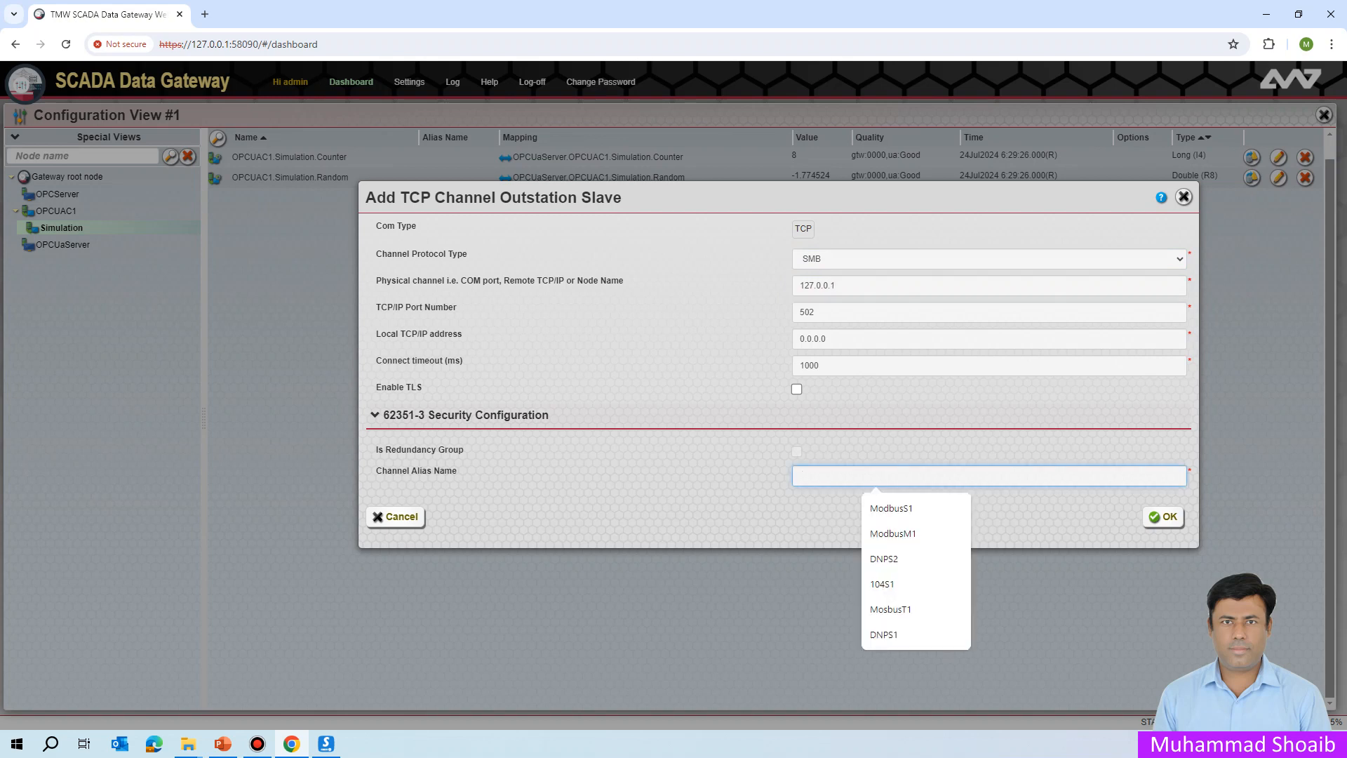
{"action": "key", "text": "Down"}
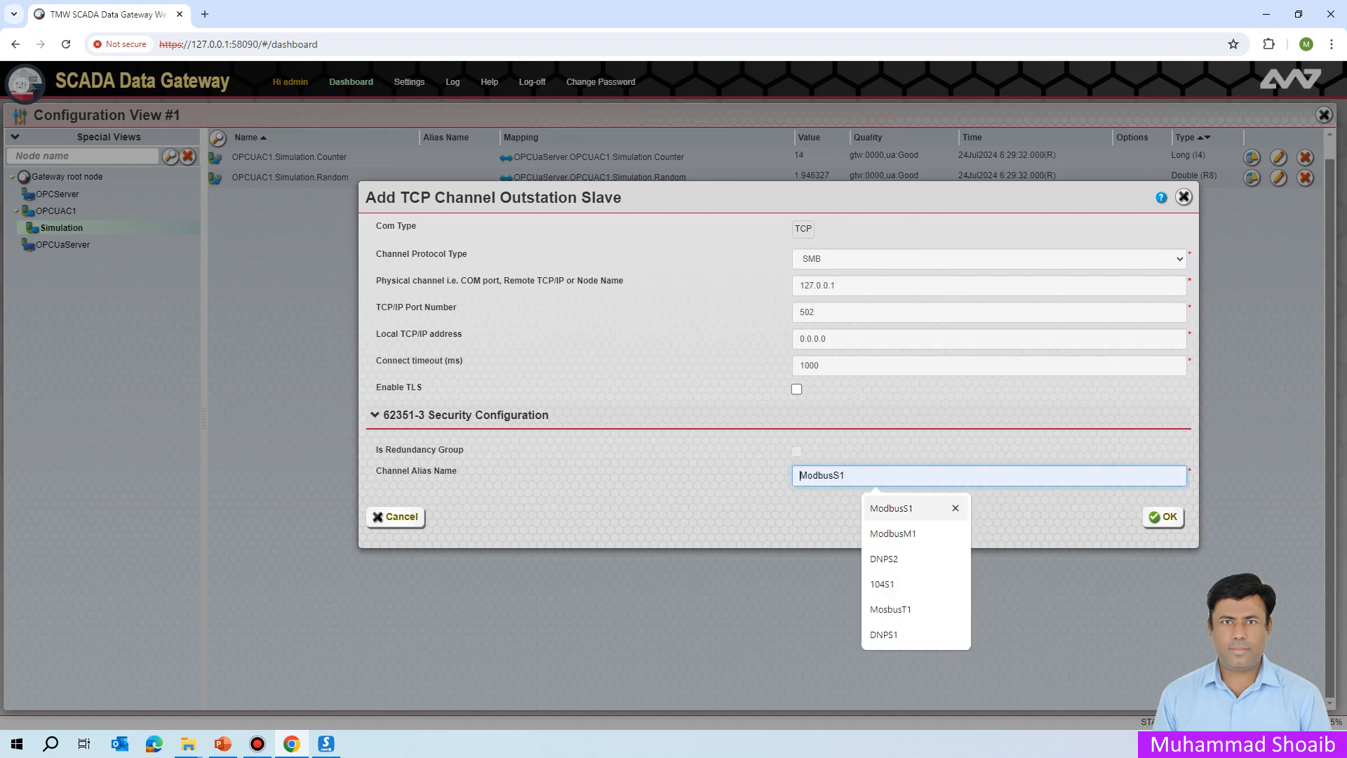
{"action": "key", "text": "Return"}
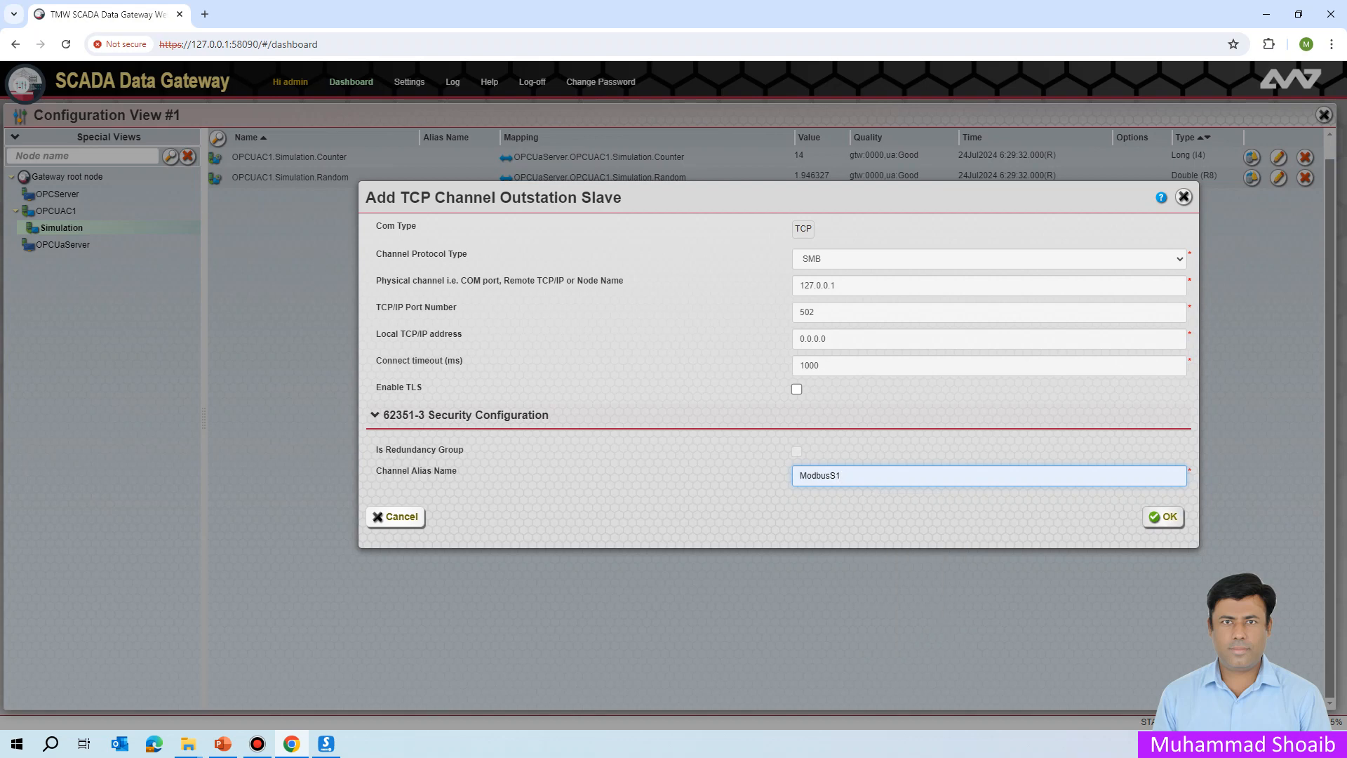
{"action": "key", "text": "Return"}
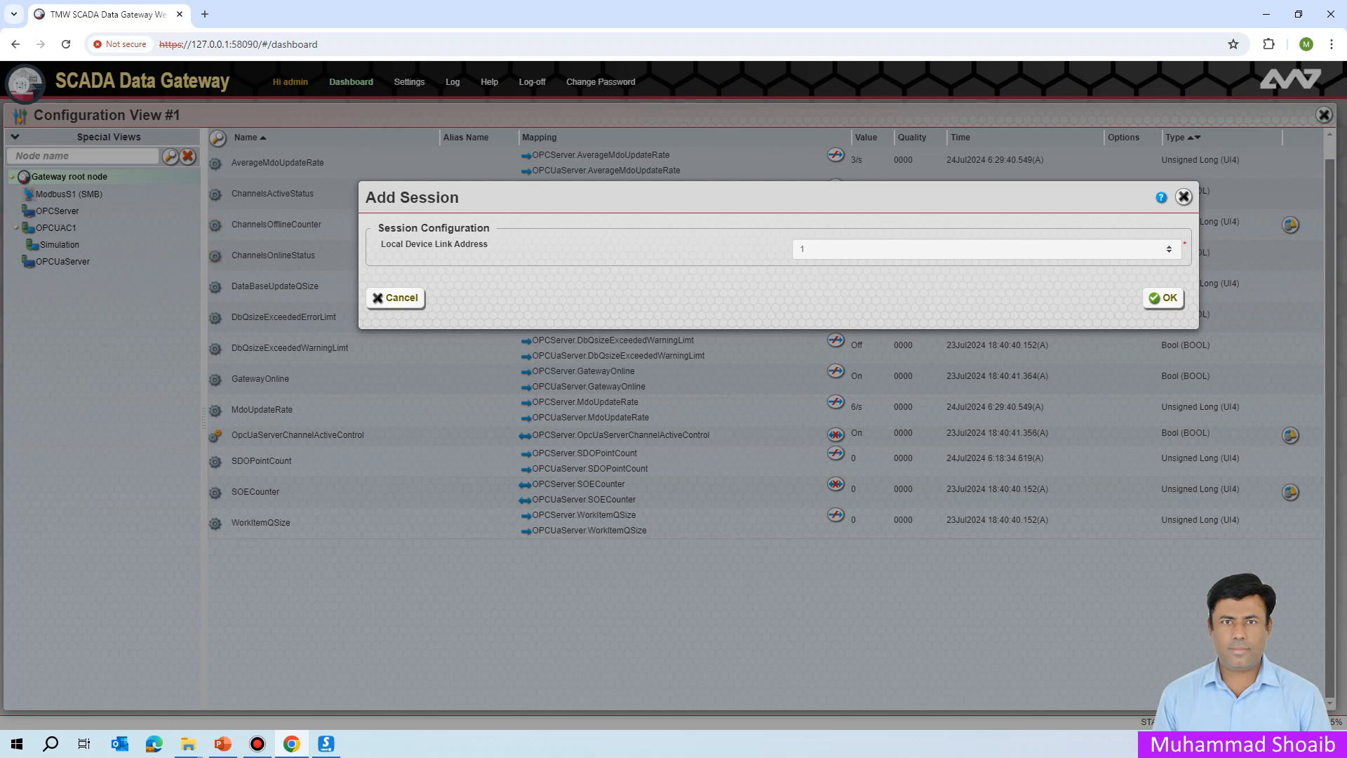
Create the ModbusS1 session with local device link address 1 and add the T4 (Holding Register) data type to it
{"action": "left_click", "coordinate": [1163, 298]}
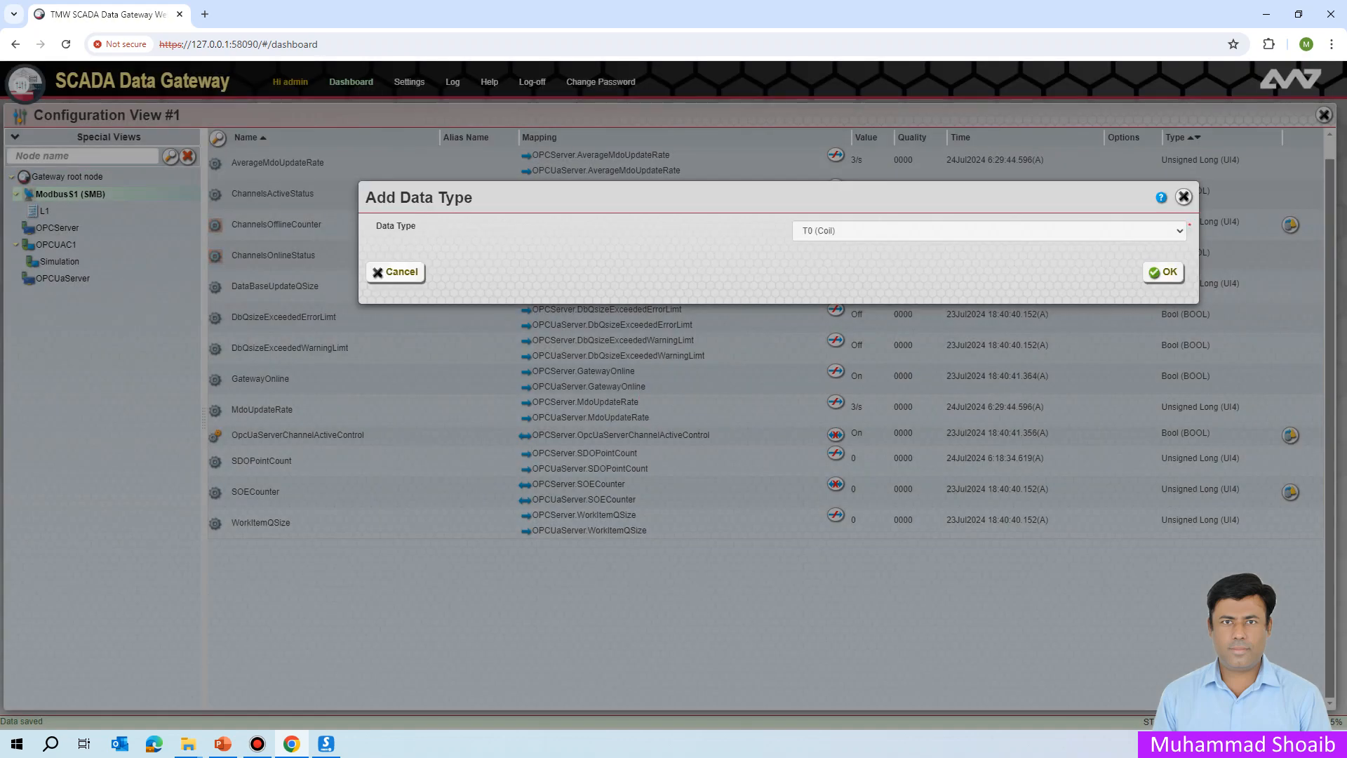
{"action": "key", "text": "alt+Down"}
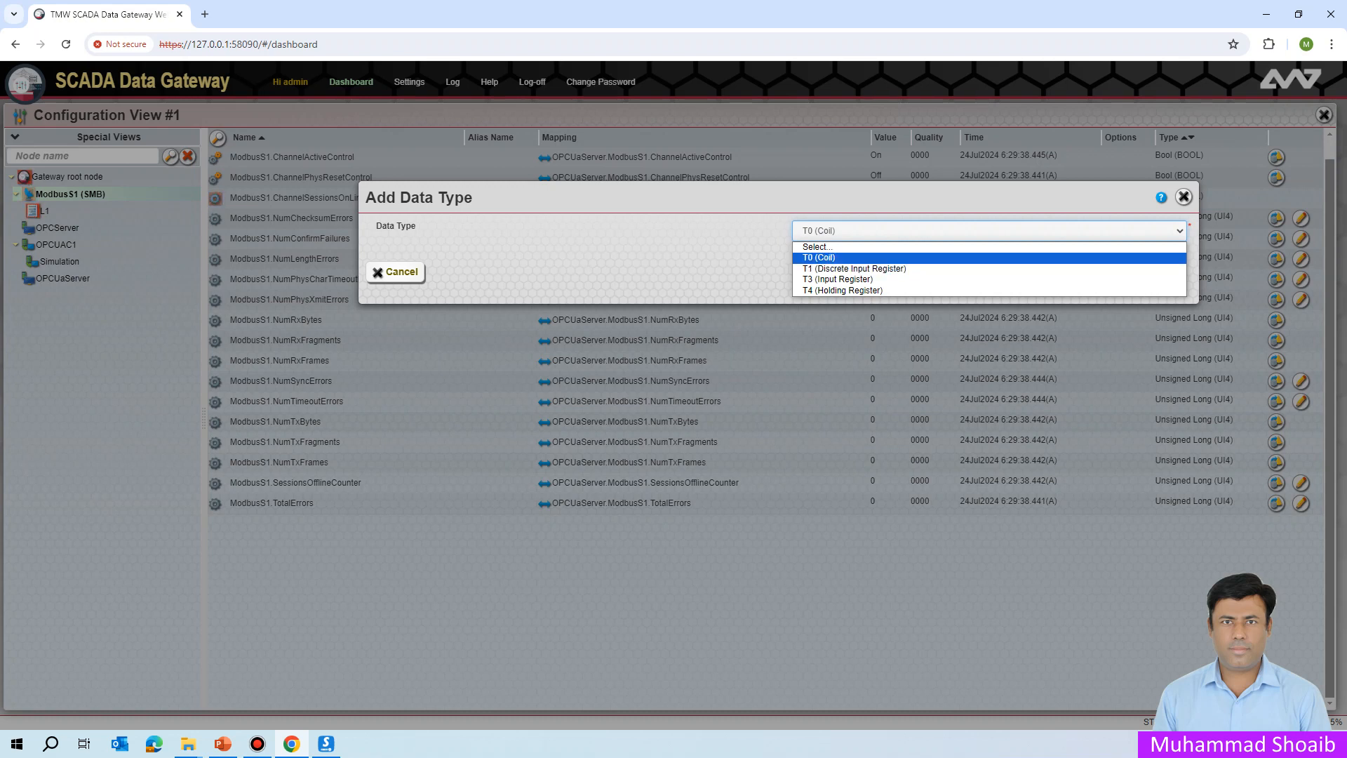
{"action": "key", "text": "Down"}
{"action": "key", "text": "Down"}
{"action": "key", "text": "Down"}
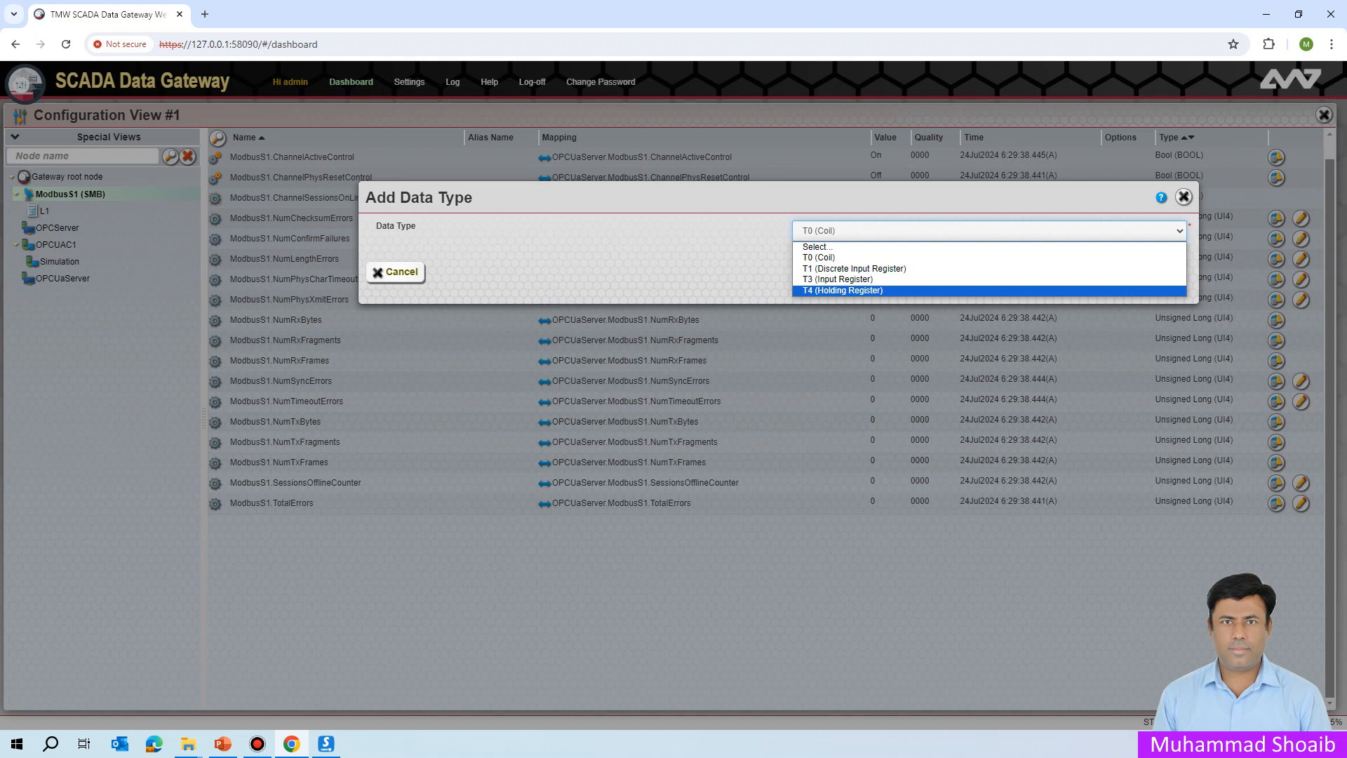
{"action": "key", "text": "Return"}
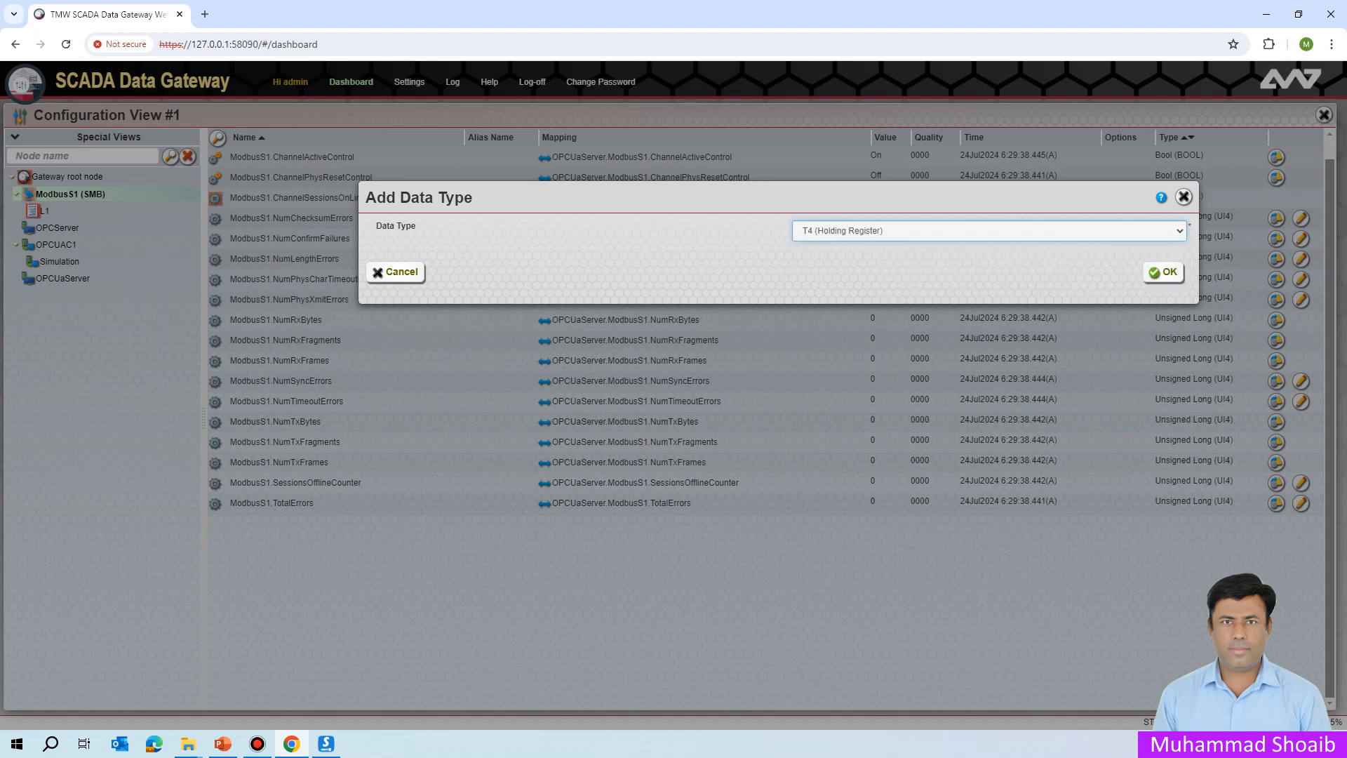
{"action": "left_click", "coordinate": [1163, 272]}
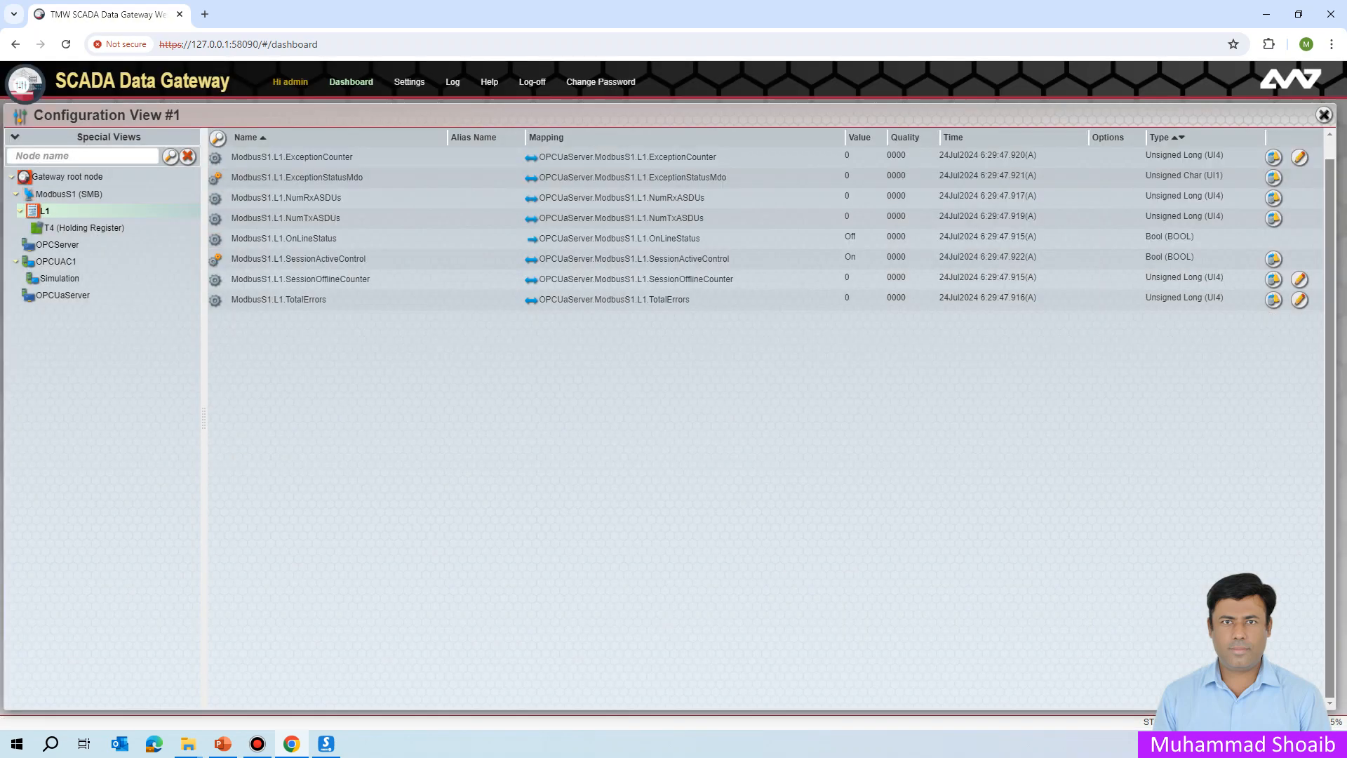
Map the OPCUAC1 Simulation Counter point to ModbusS1's T4 holding registers with information object address 4
{"action": "left_click", "coordinate": [87, 227]}
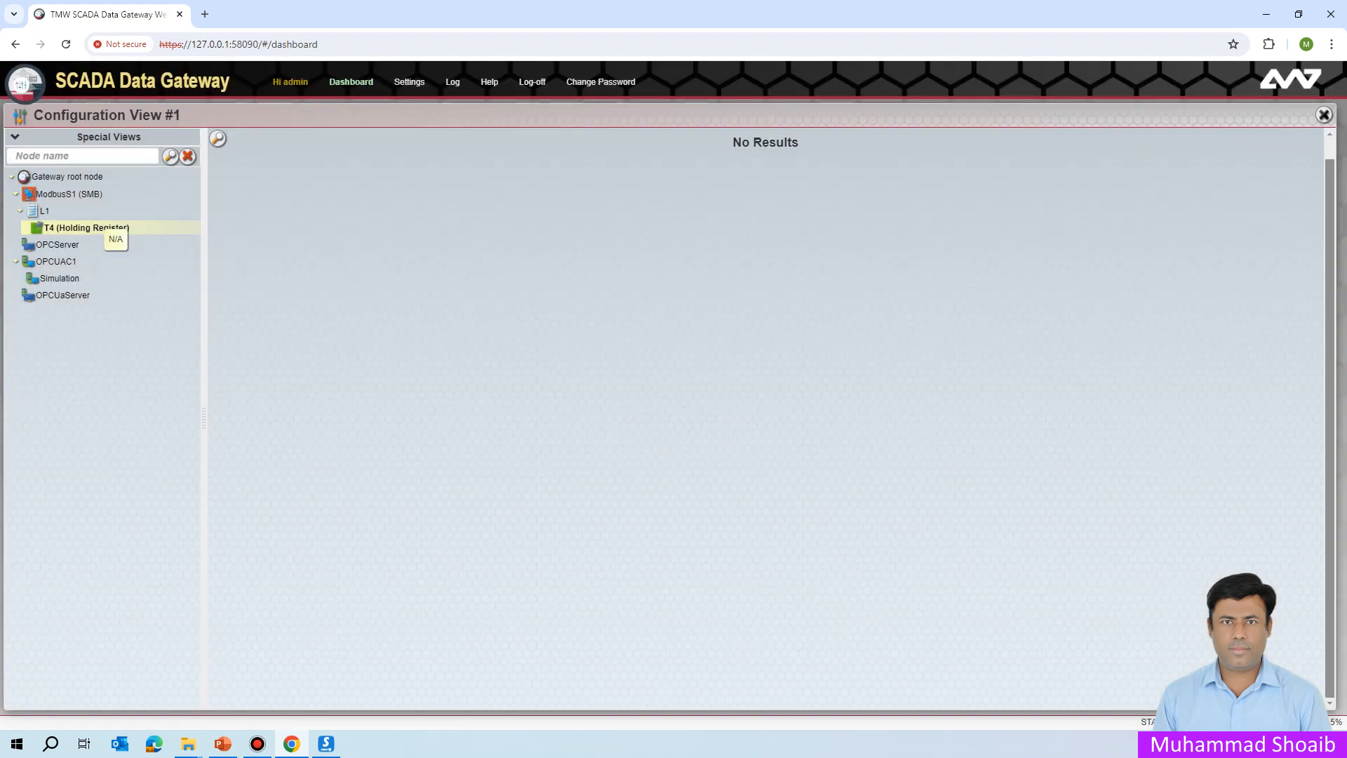
{"action": "left_click", "coordinate": [60, 278]}
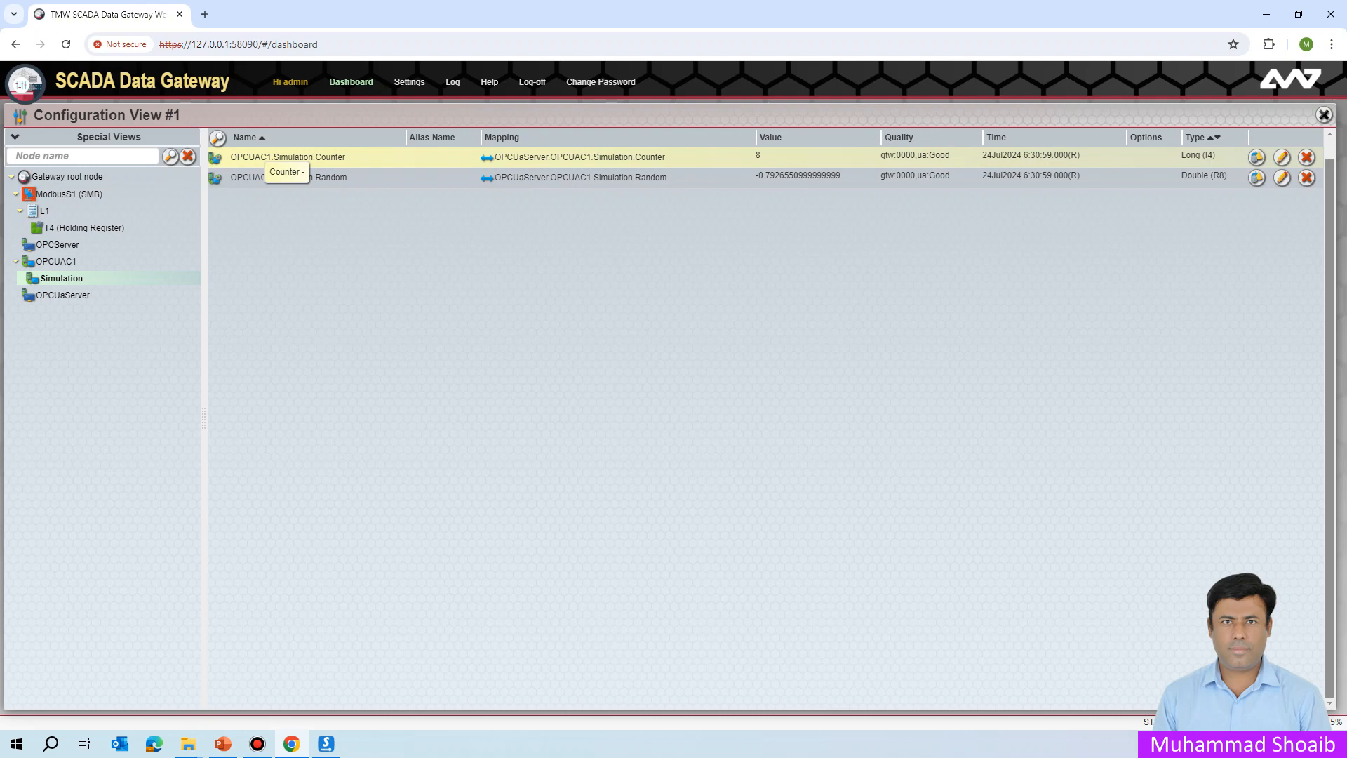
{"action": "left_click_drag", "start_coordinate": [267, 158], "coordinate": [93, 226]}
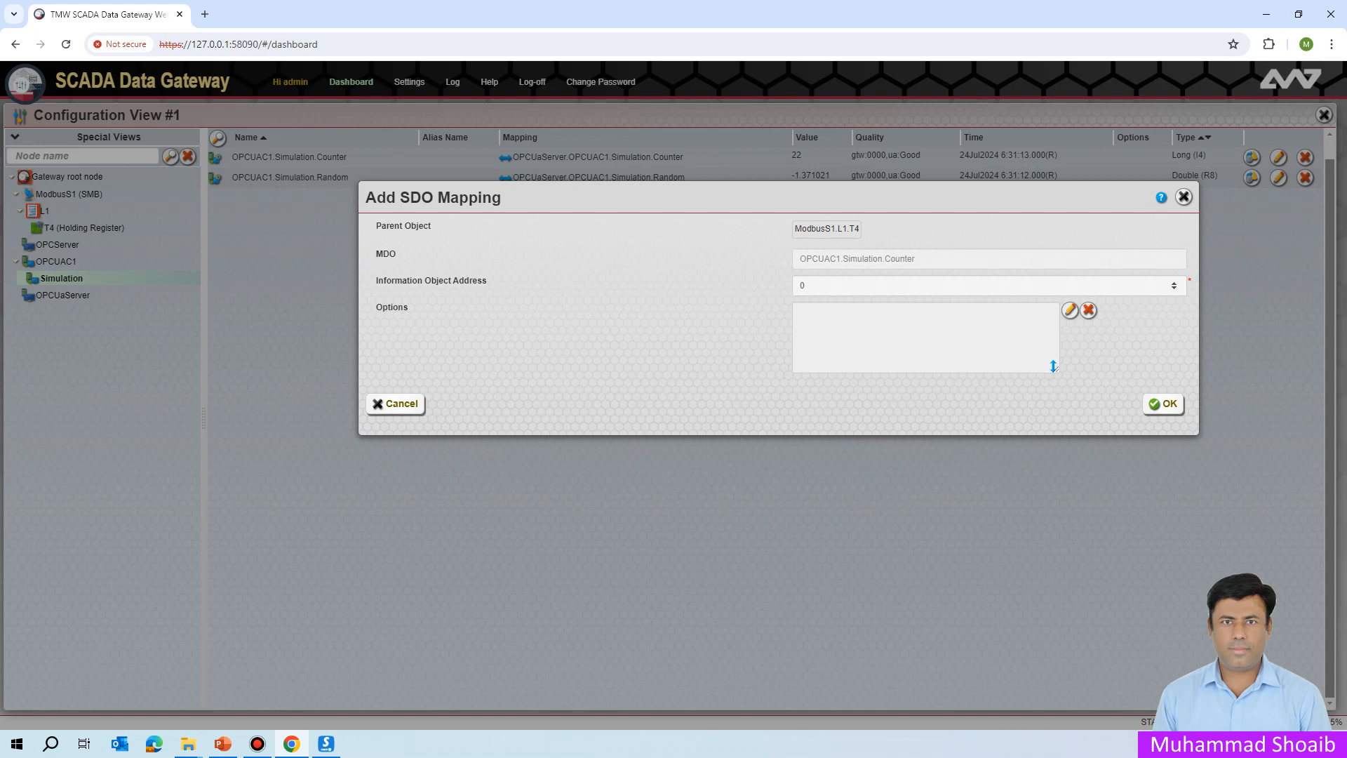
{"action": "double_click", "coordinate": [802, 285]}
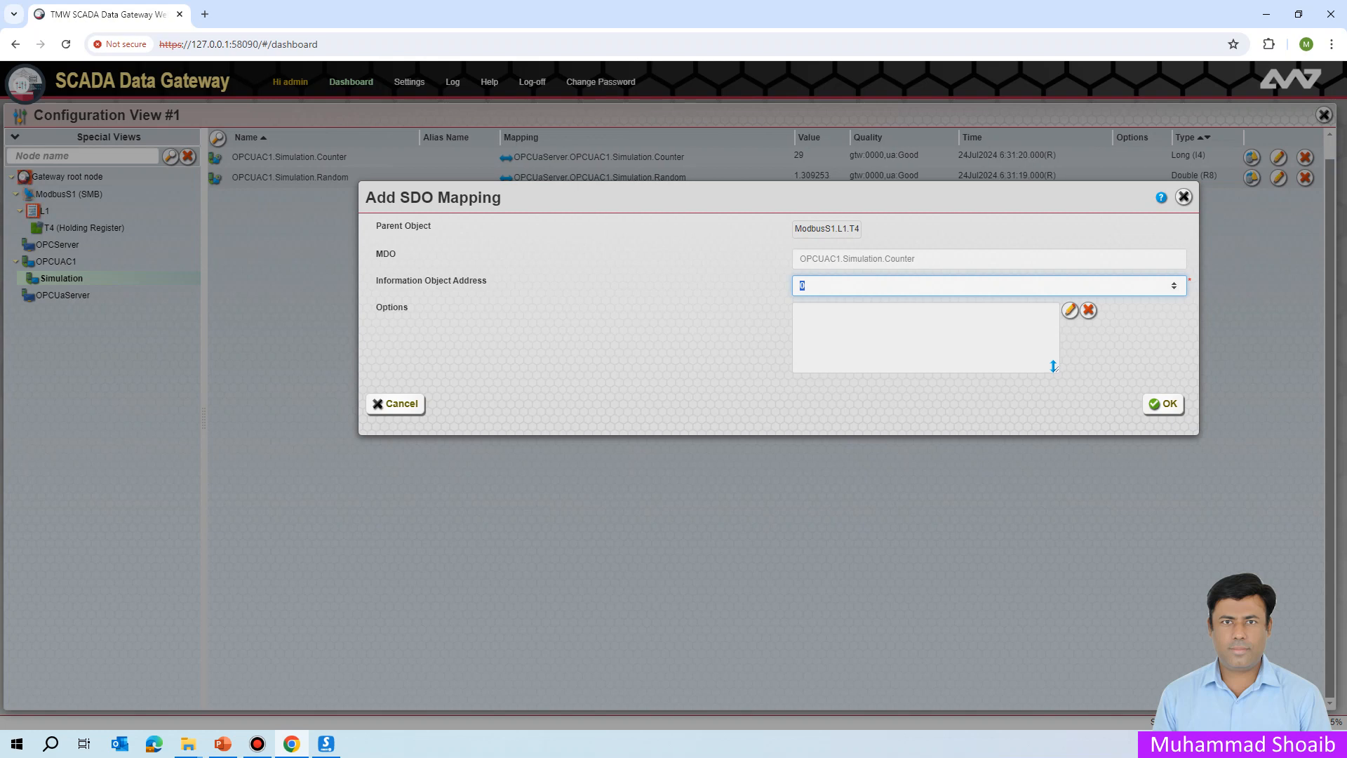
{"action": "type", "text": "04"}
{"action": "key", "text": "ctrl+a"}
{"action": "type", "text": "4"}
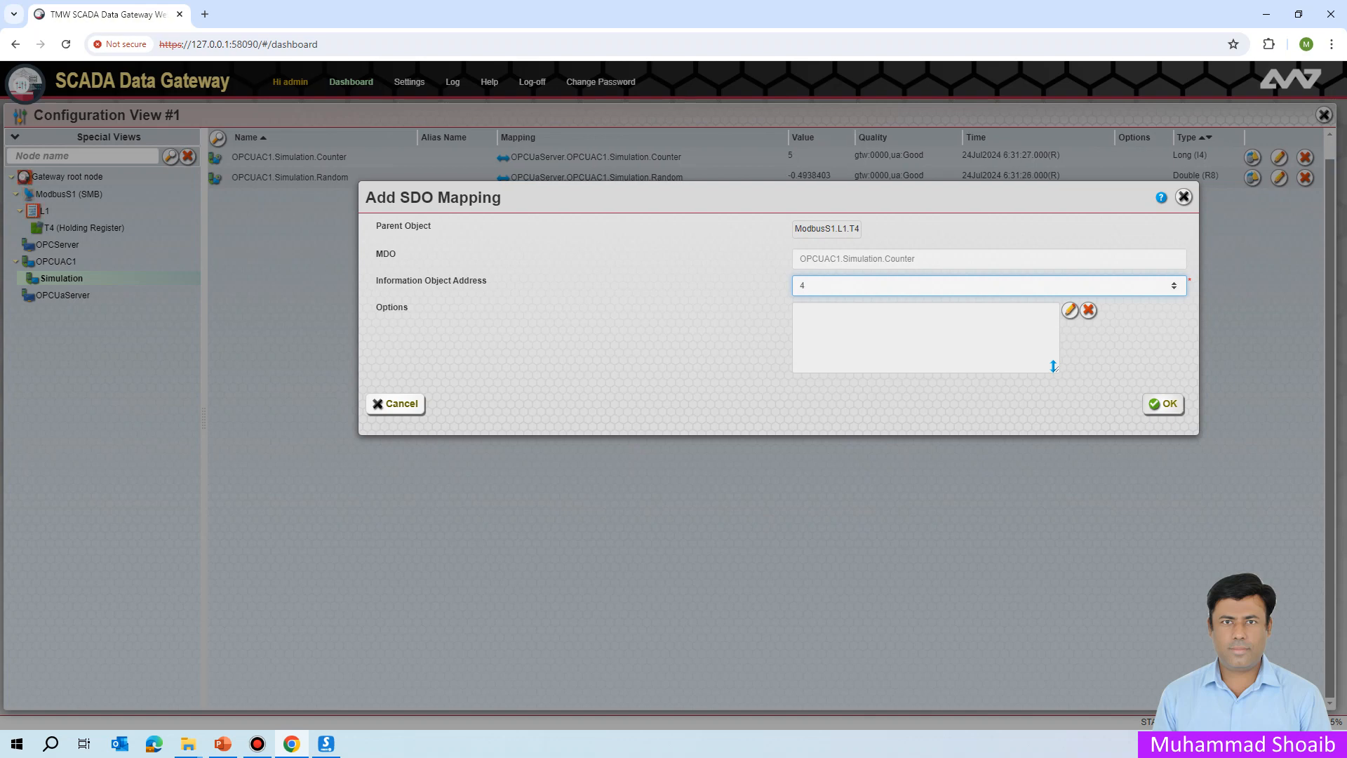
{"action": "left_click", "coordinate": [1163, 403]}
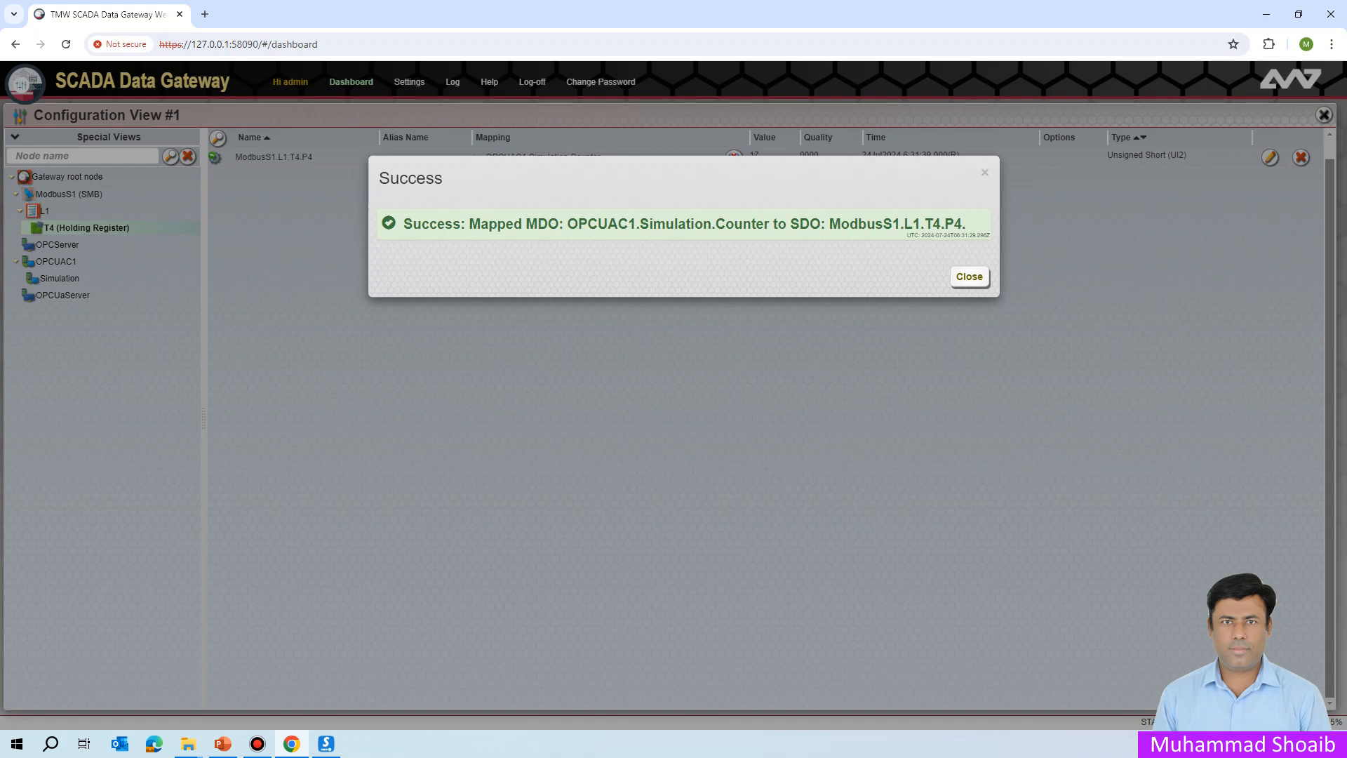
Review the MDO and SDO names in the mapping result message and dismiss it
{"action": "left_click_drag", "start_coordinate": [526, 225], "coordinate": [559, 224]}
{"action": "left_click_drag", "start_coordinate": [790, 225], "coordinate": [820, 224]}
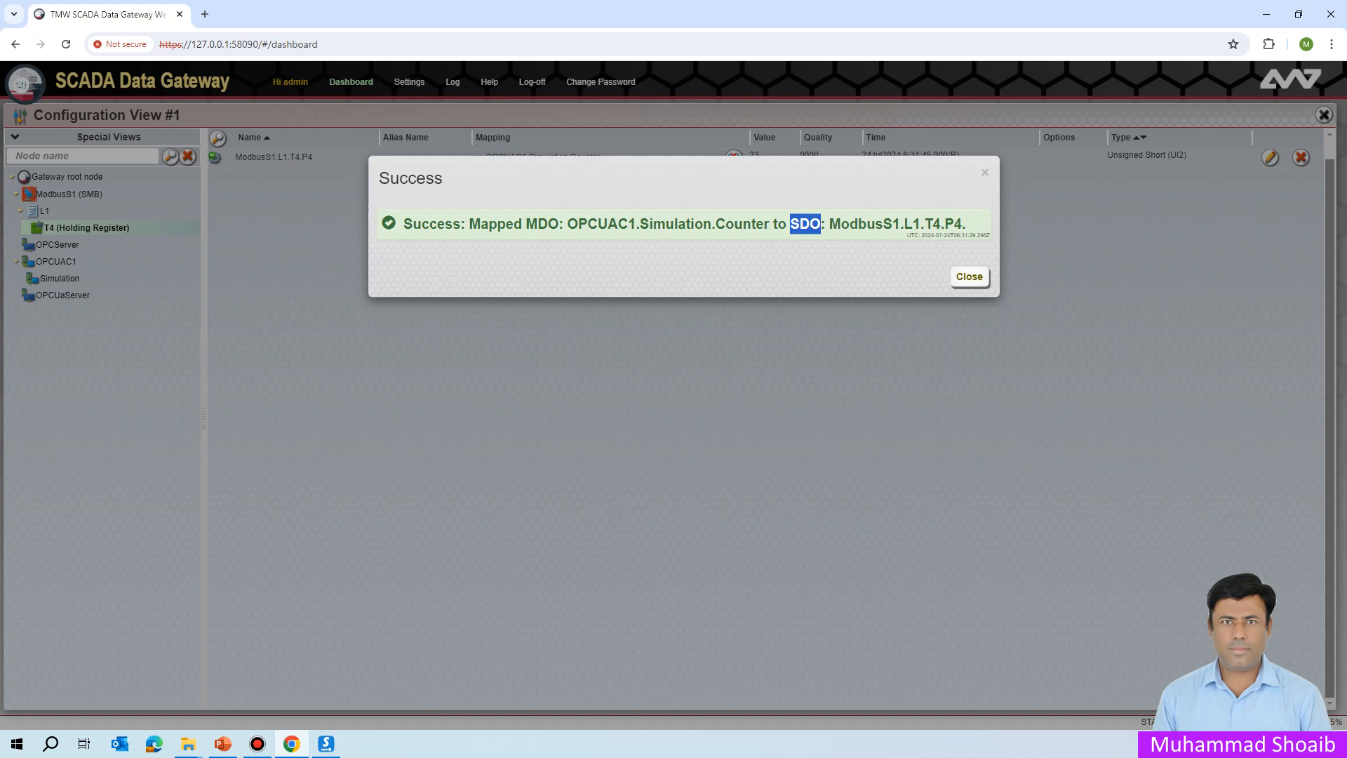
{"action": "left_click_drag", "start_coordinate": [567, 224], "coordinate": [954, 224]}
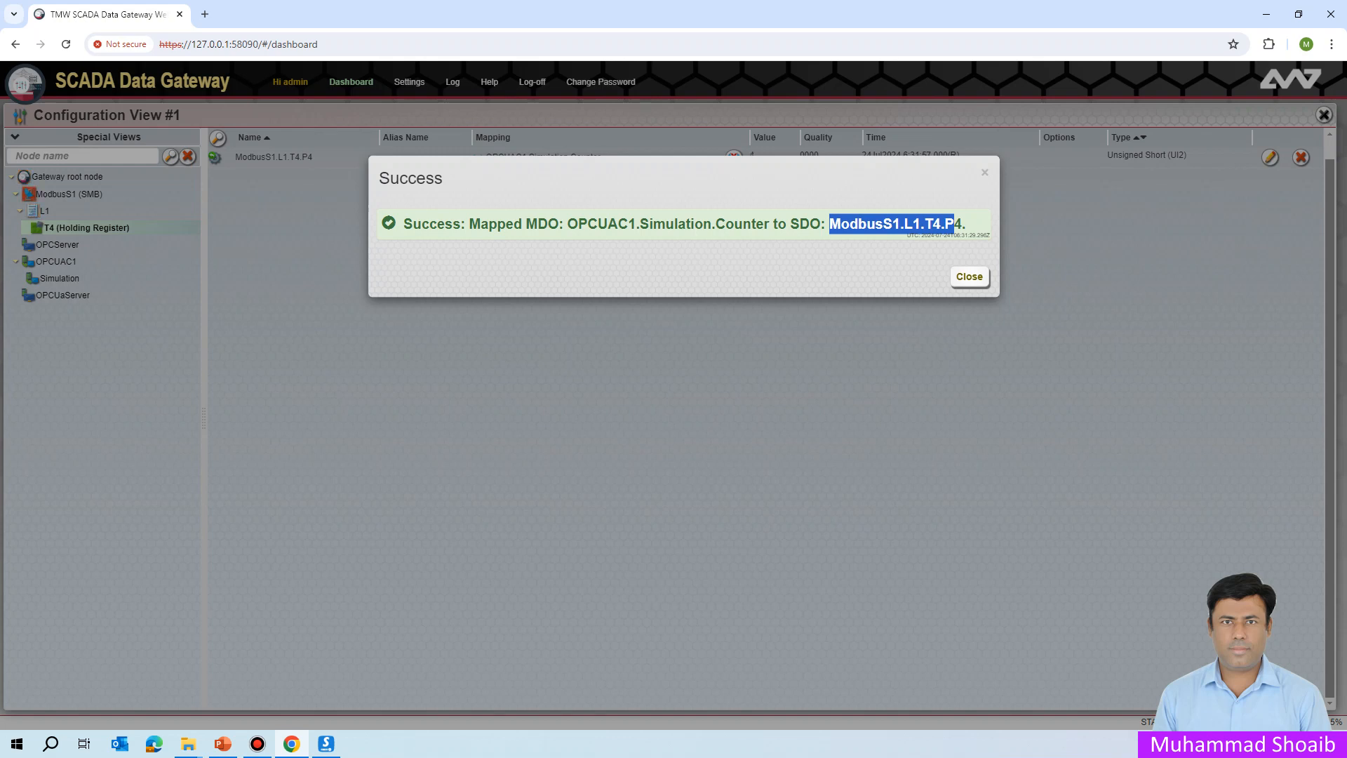
{"action": "left_click", "coordinate": [955, 245]}
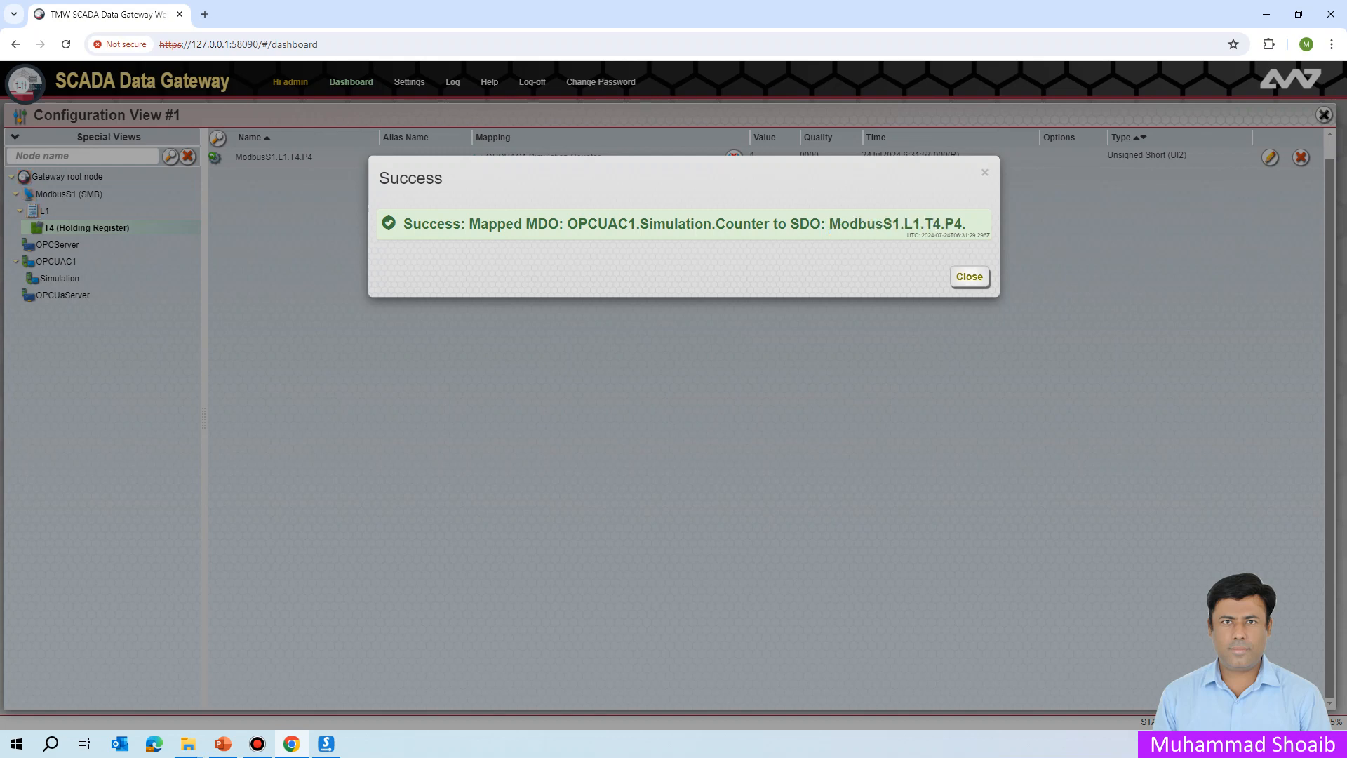
{"action": "left_click", "coordinate": [969, 276]}
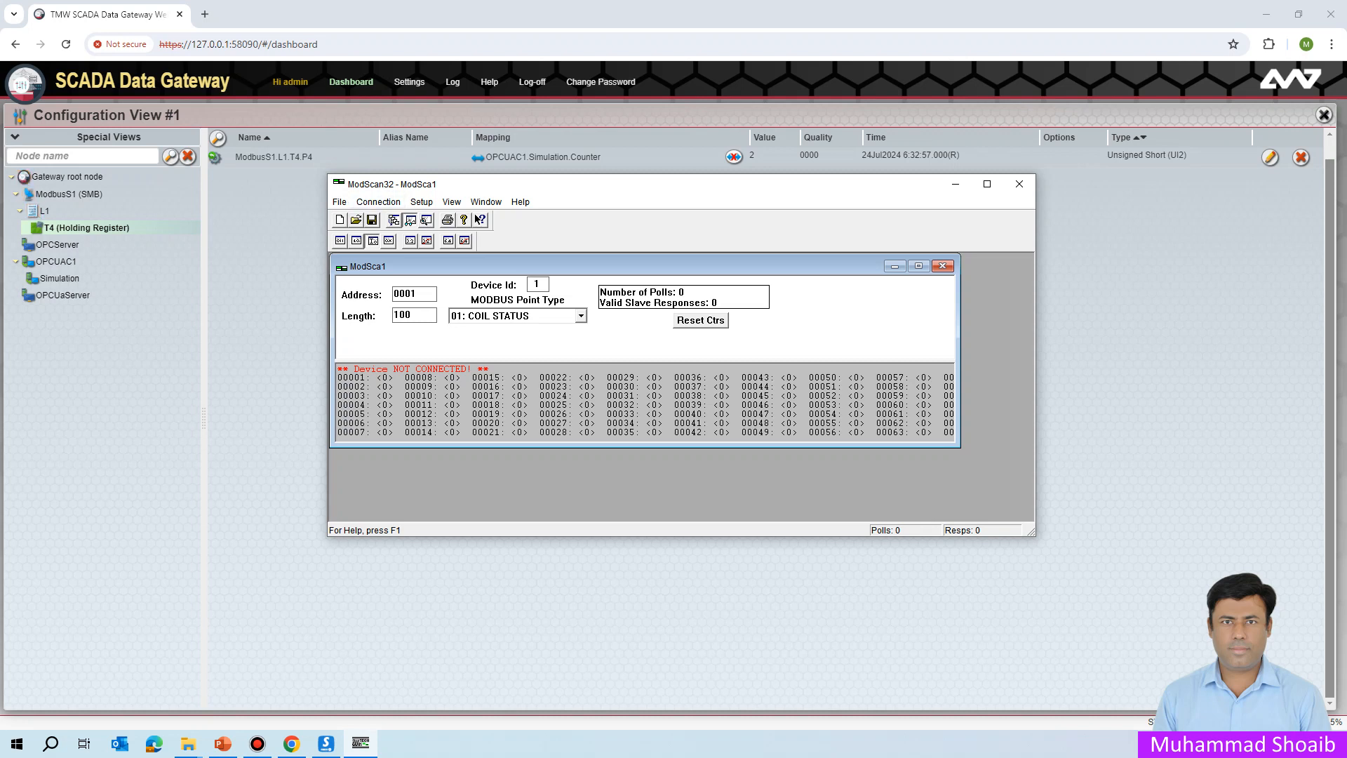
Switch to ModScan32 and set the point type to 03: HOLDING REGISTER, the address to 0004 and the length to 2
{"action": "left_click", "coordinate": [581, 316]}
{"action": "key", "text": "Return"}
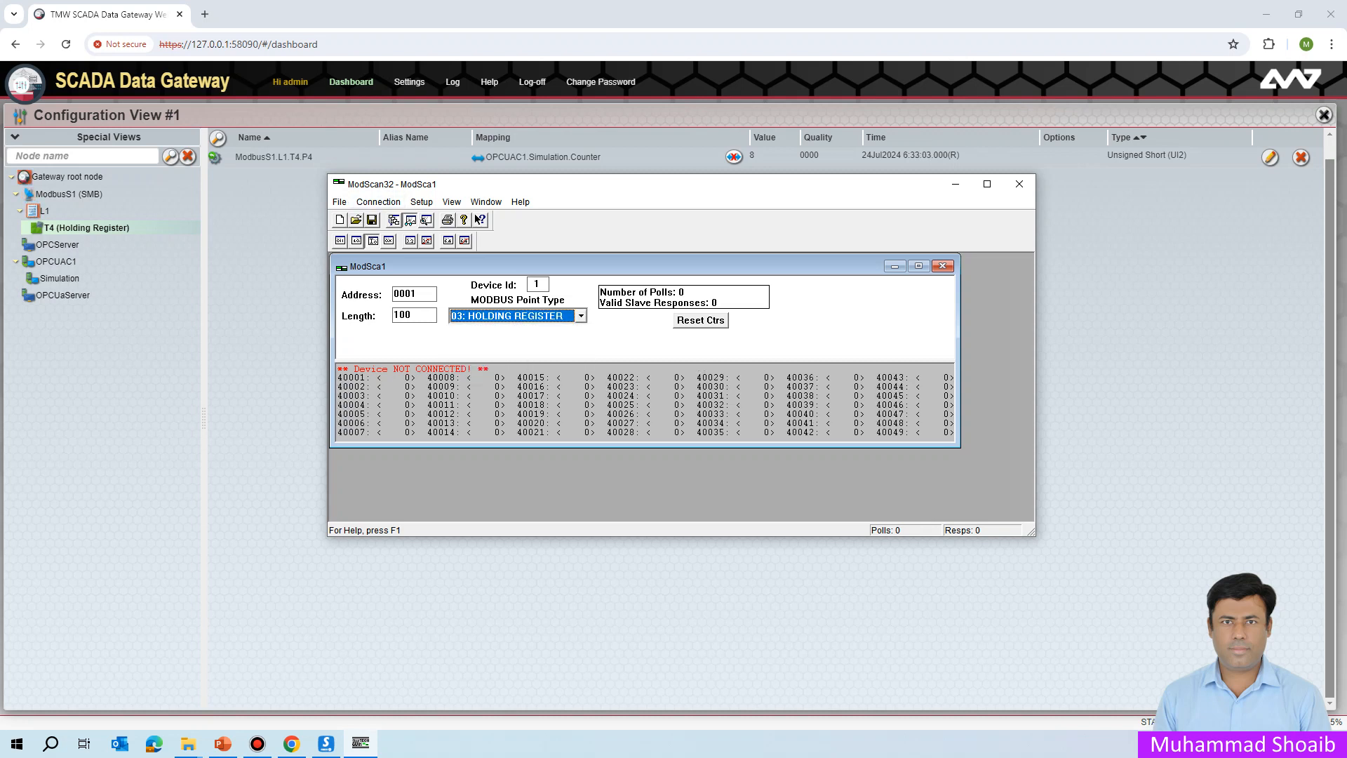
{"action": "left_click", "coordinate": [419, 294]}
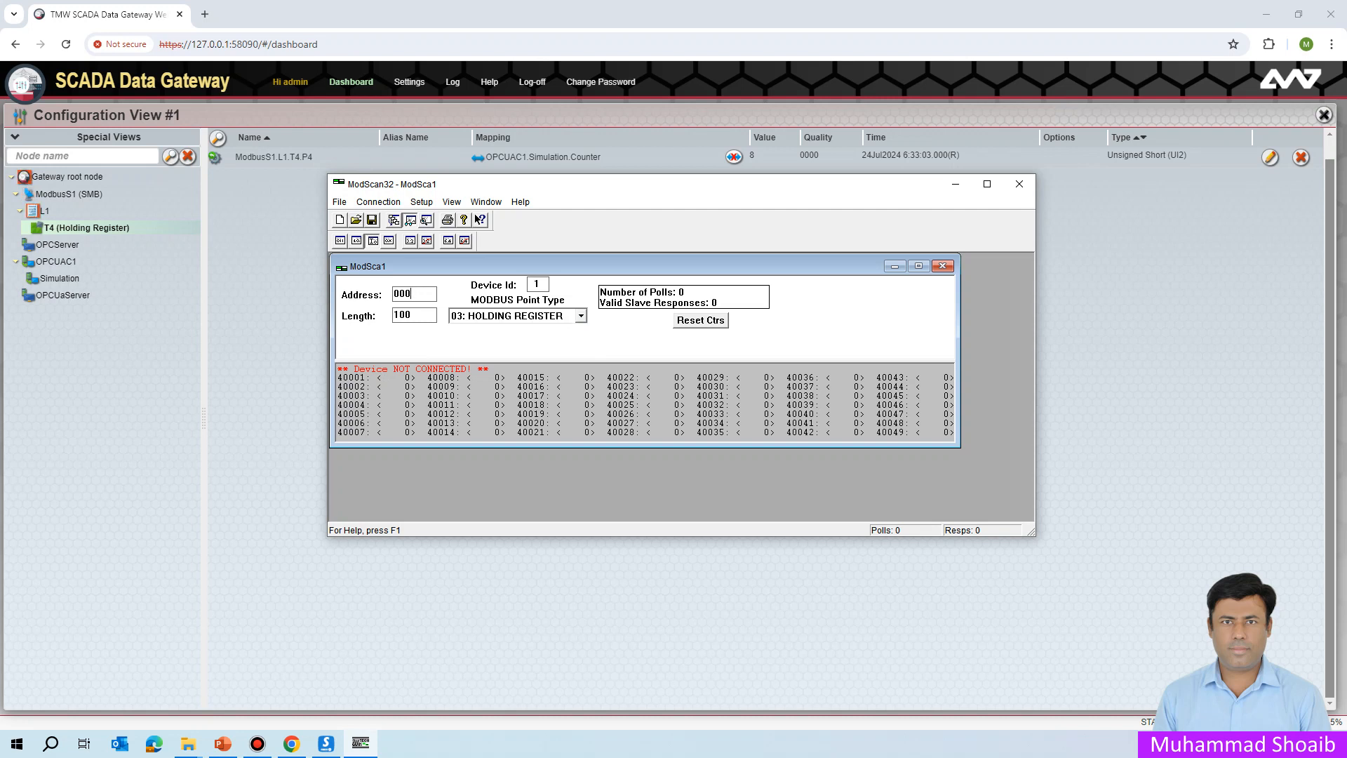
{"action": "type", "text": "4"}
{"action": "left_click", "coordinate": [412, 315]}
{"action": "key", "text": "BackSpace"}
{"action": "key", "text": "BackSpace"}
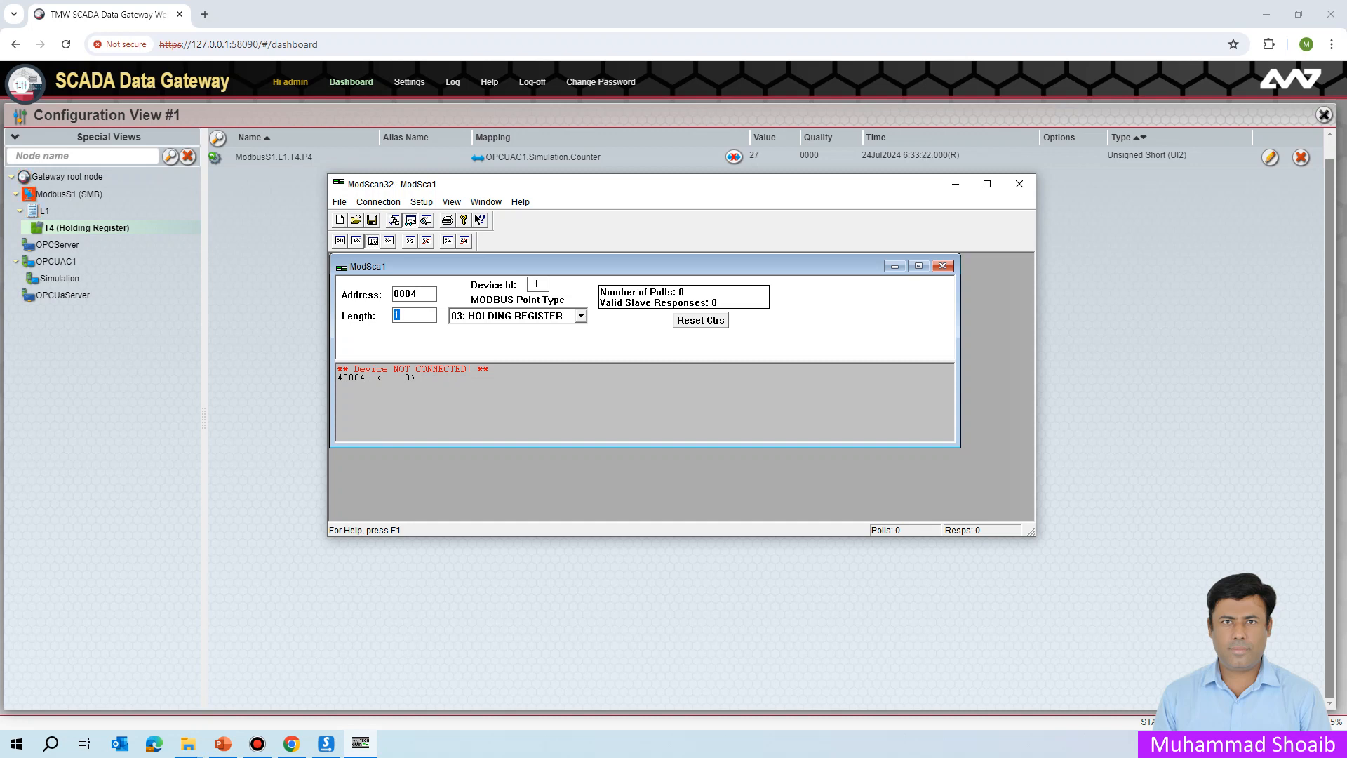
{"action": "key", "text": "BackSpace"}
{"action": "type", "text": "2"}
Connect ModScan32 to the remote TCP/IP server at 127.0.0.1
{"action": "left_click", "coordinate": [378, 201]}
{"action": "left_click", "coordinate": [382, 219]}
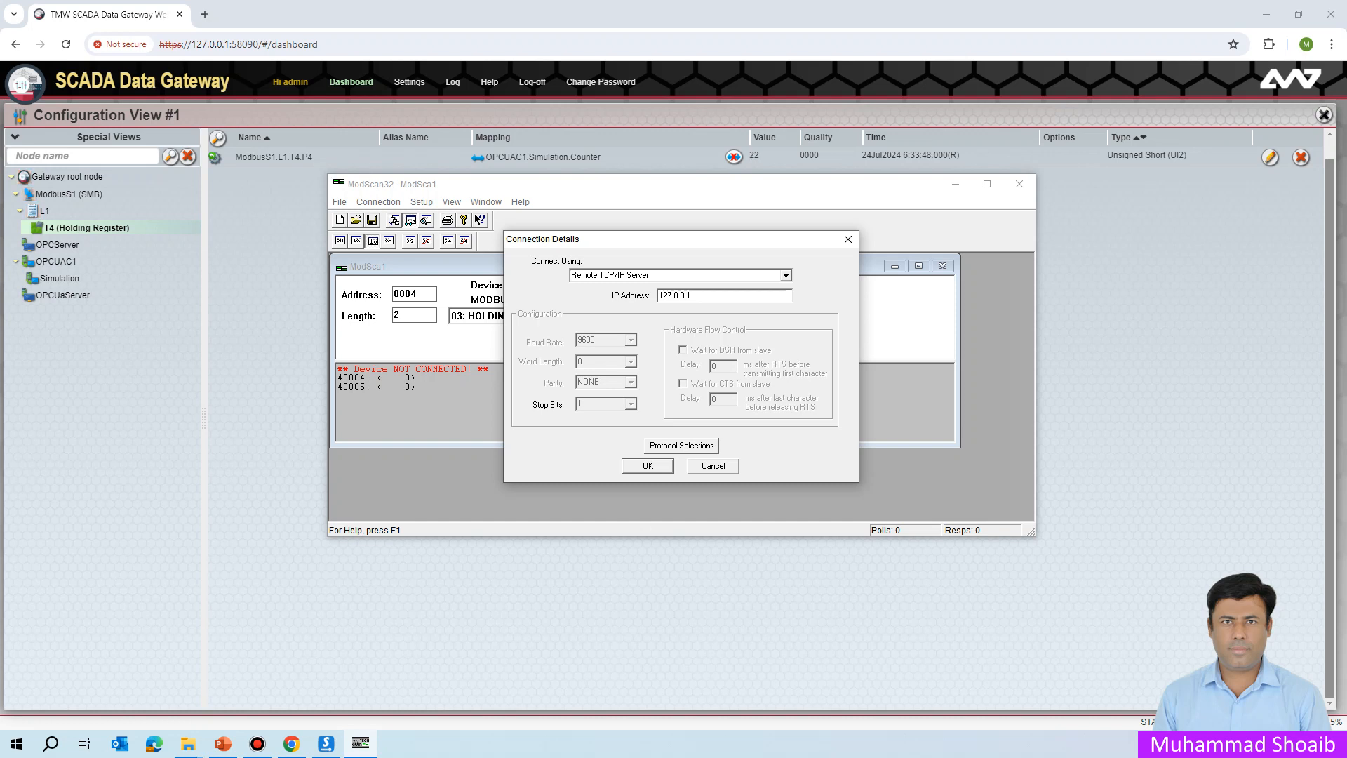
{"action": "double_click", "coordinate": [675, 296]}
{"action": "left_click", "coordinate": [647, 466]}
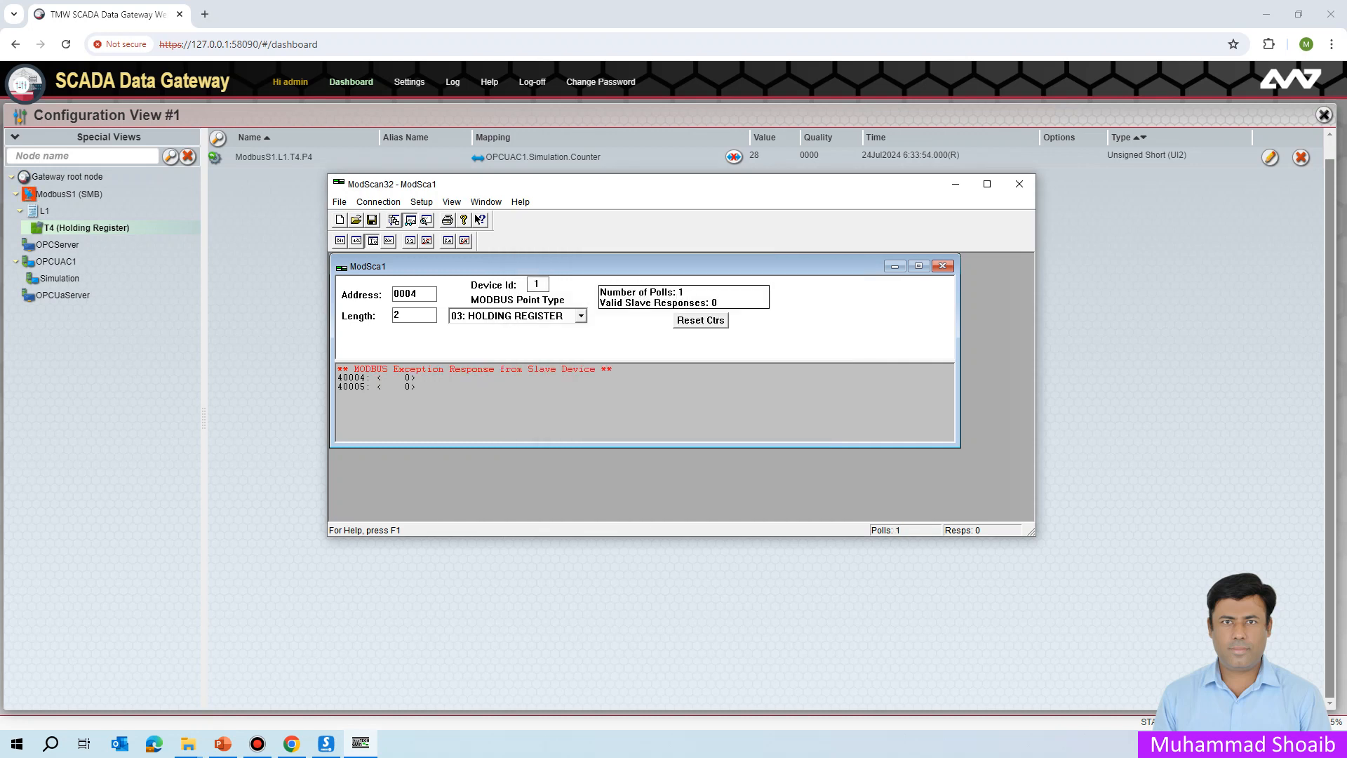
Set the polled length to 1 and the starting address to 0005
{"action": "double_click", "coordinate": [397, 315]}
{"action": "type", "text": "1"}
{"action": "key", "text": "BackSpace"}
{"action": "type", "text": "5"}
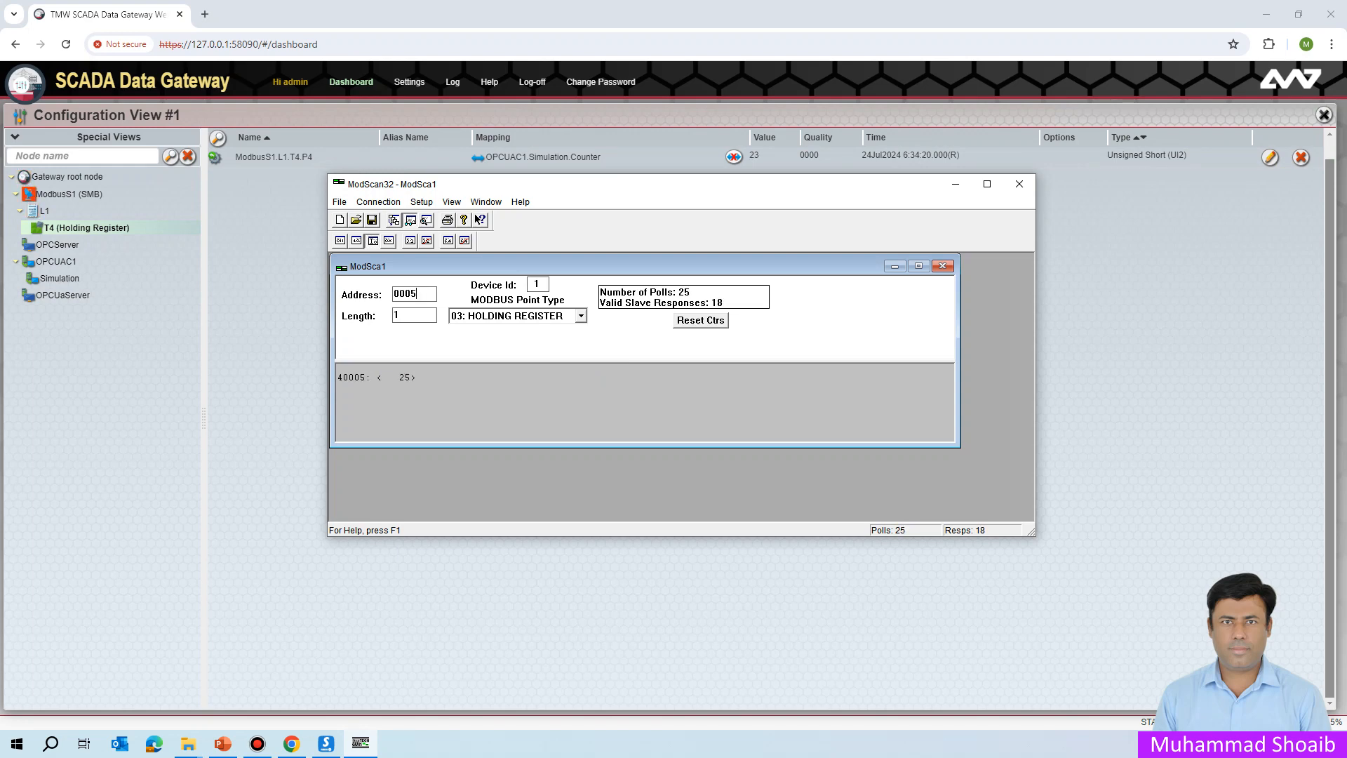
Display the gateway's OPCUAC1 Simulation points and place the ModScan32 window below them to compare the Counter value with the polled register
{"action": "left_click", "coordinate": [60, 278]}
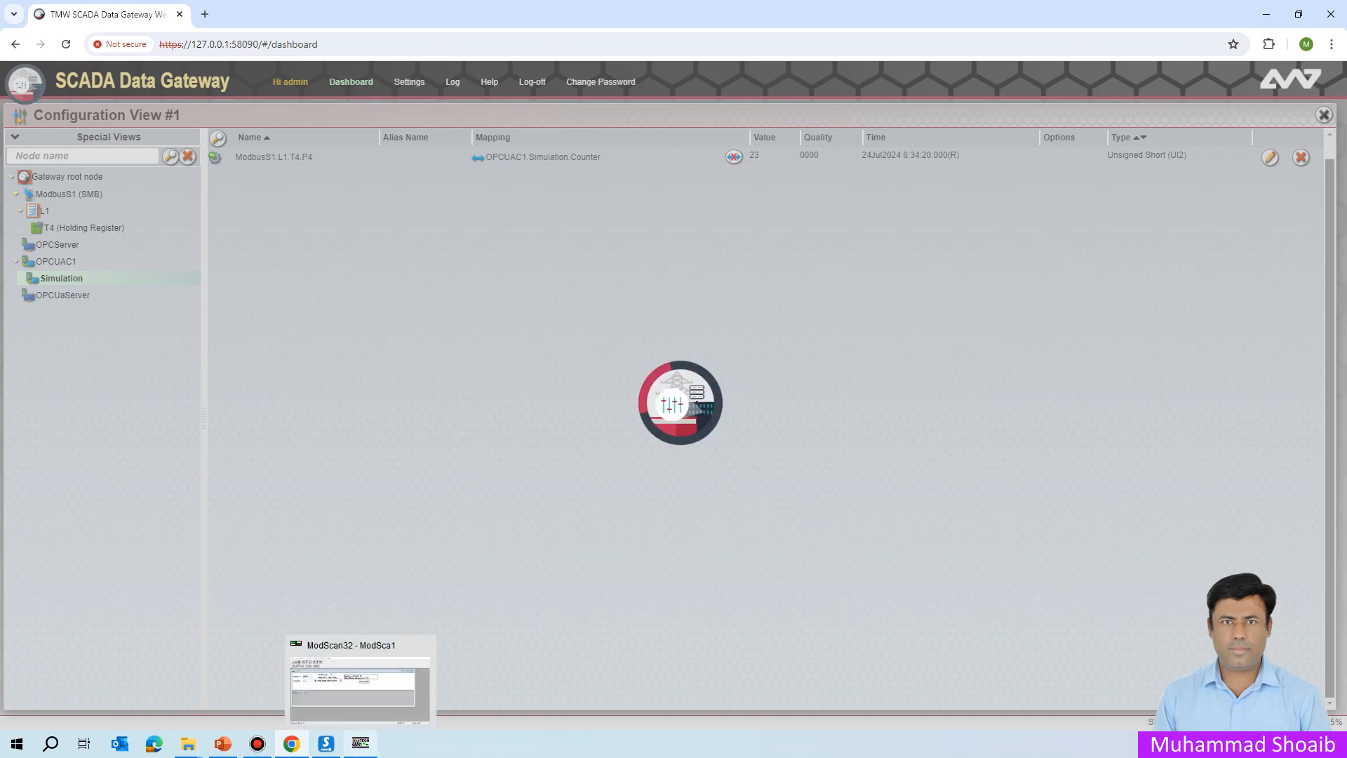
{"action": "left_click", "coordinate": [361, 744]}
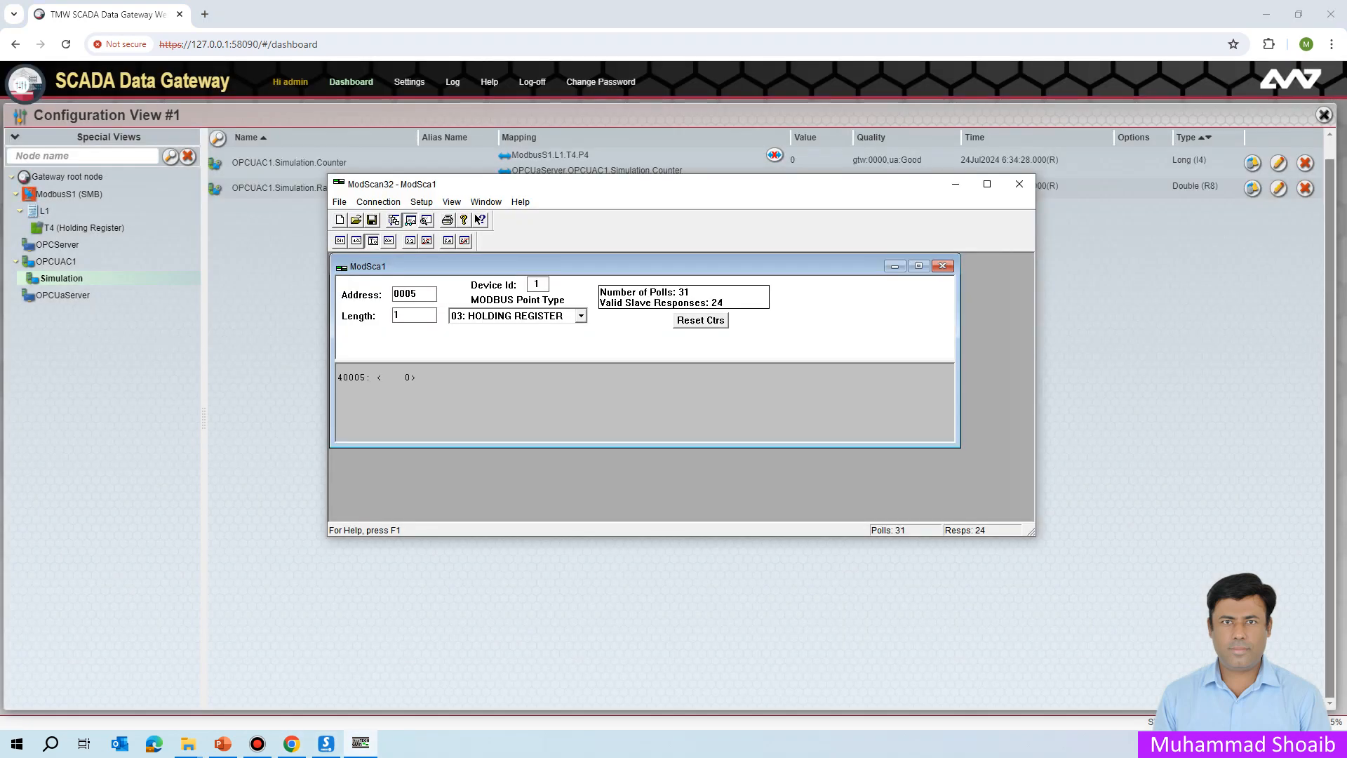
{"action": "left_click_drag", "start_coordinate": [631, 184], "coordinate": [634, 227]}
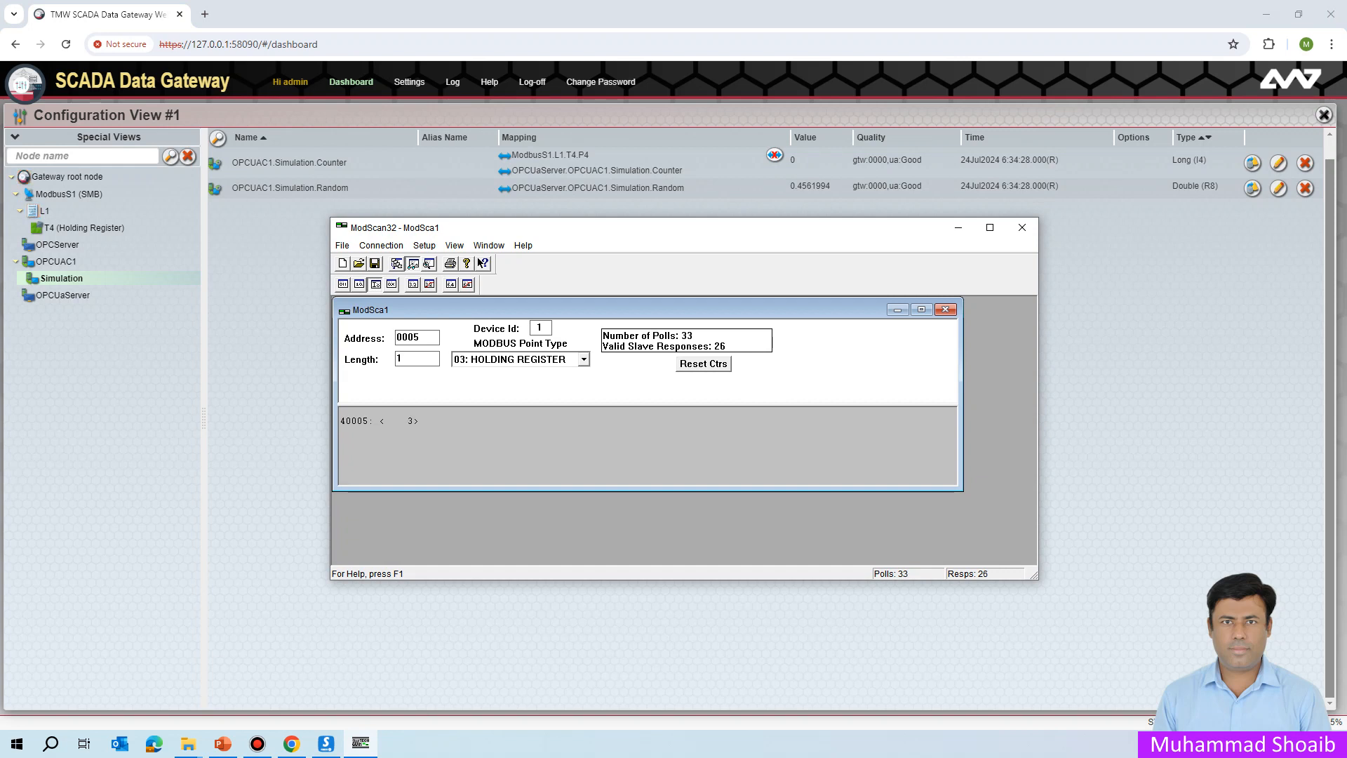